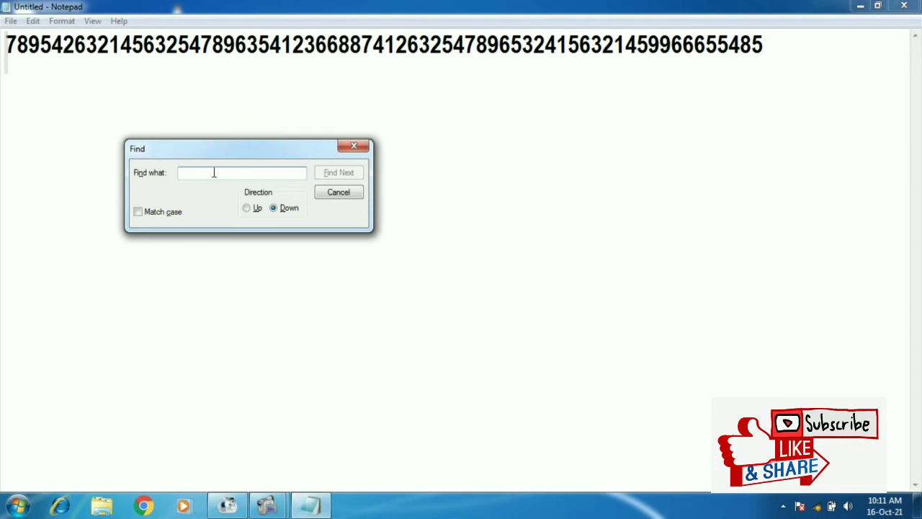
Search upward for each occurrence of 7, starting from the end of the digit line.
type("7")
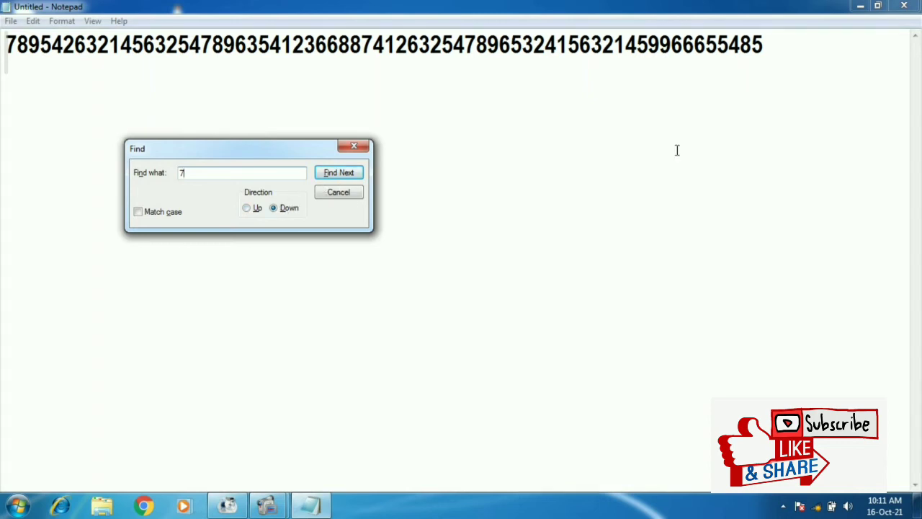
left_click(779, 45)
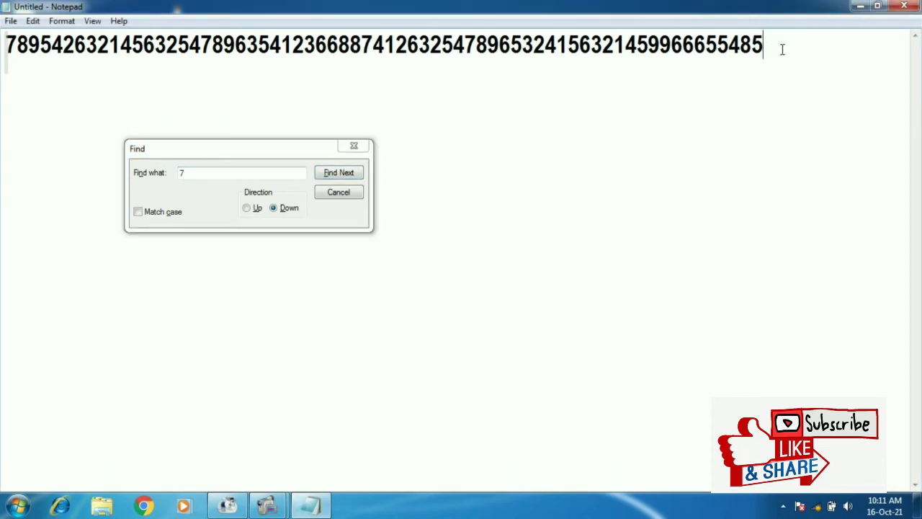
left_click(247, 208)
left_click(355, 173)
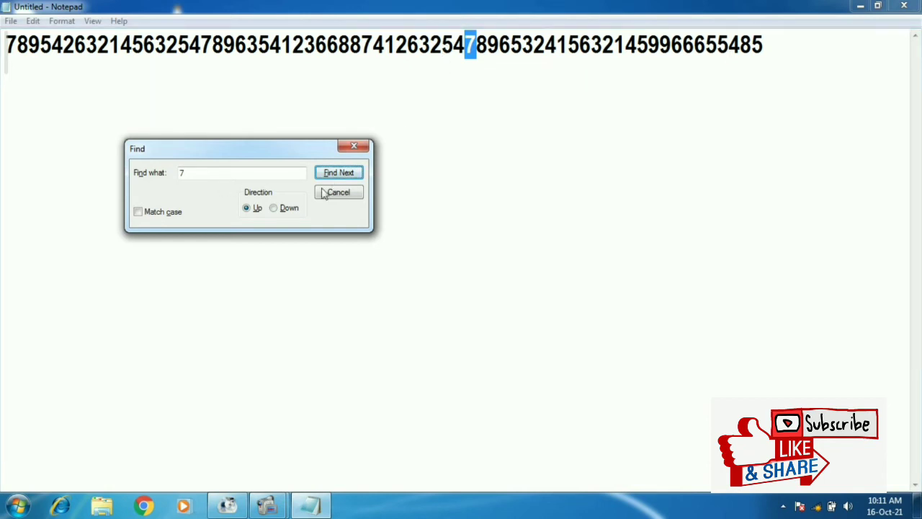
left_click(340, 176)
left_click(341, 176)
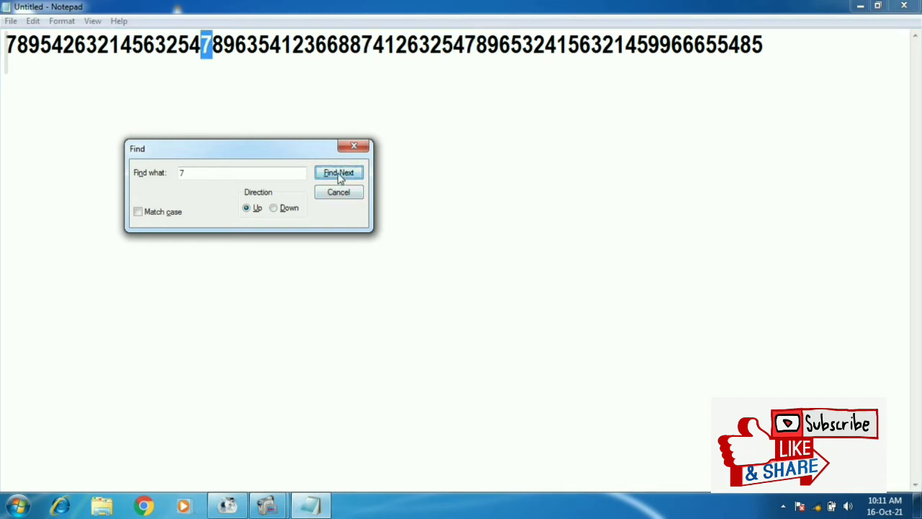
left_click(340, 177)
left_click(341, 177)
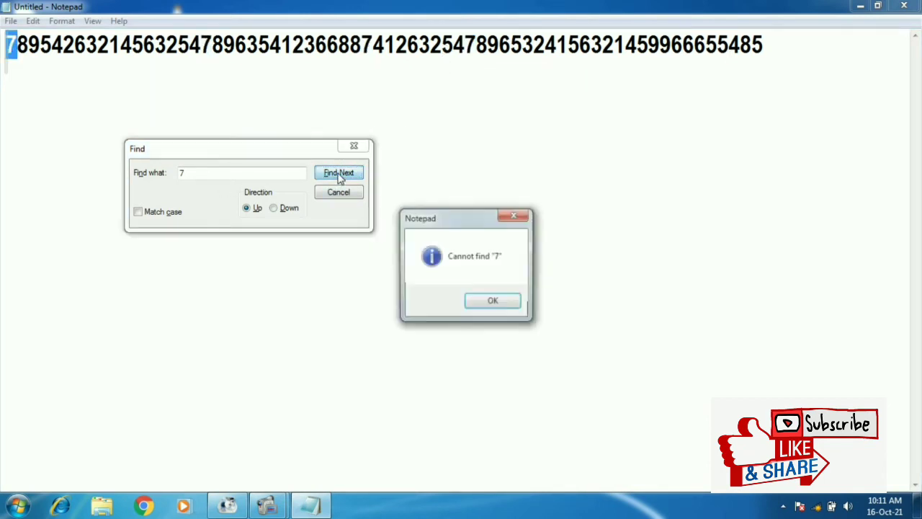
left_click(480, 303)
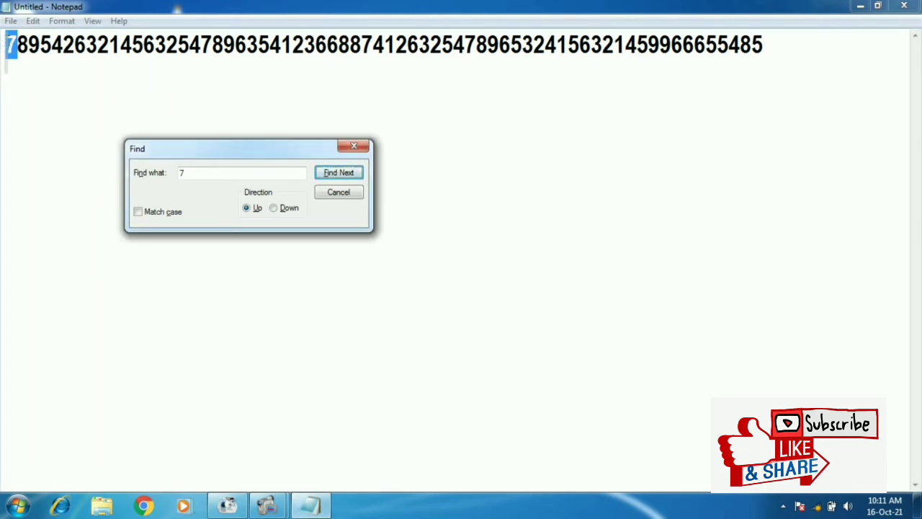
Search downward through the digit line for each remaining occurrence of 7, and close the search.
left_click(274, 208)
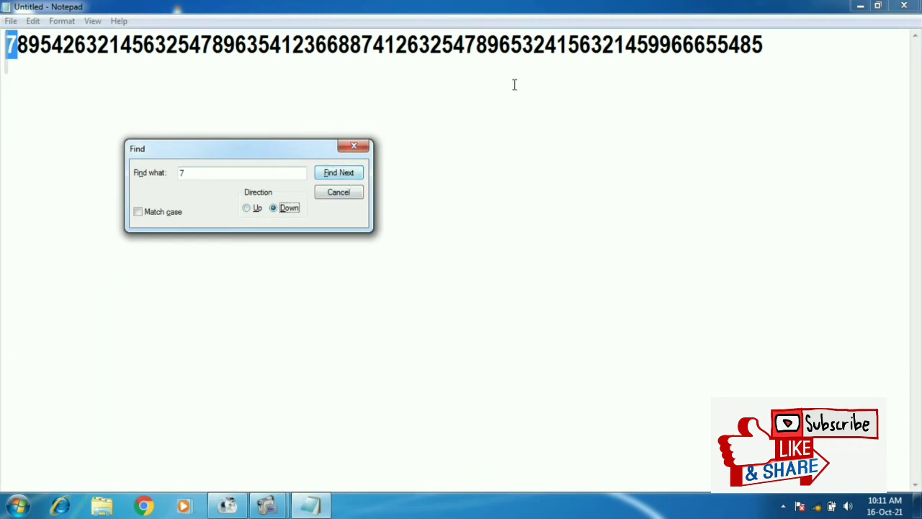
left_click(335, 177)
left_click(336, 177)
left_click(335, 176)
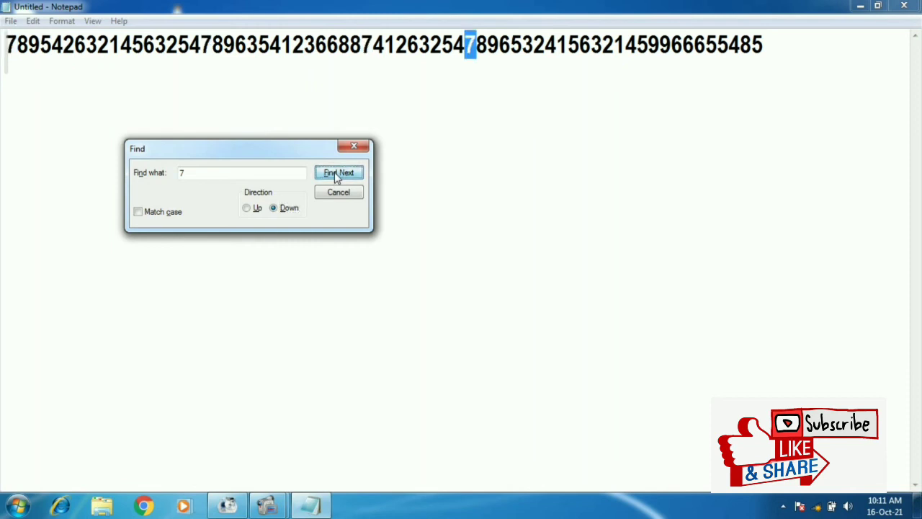
left_click(336, 177)
left_click(490, 299)
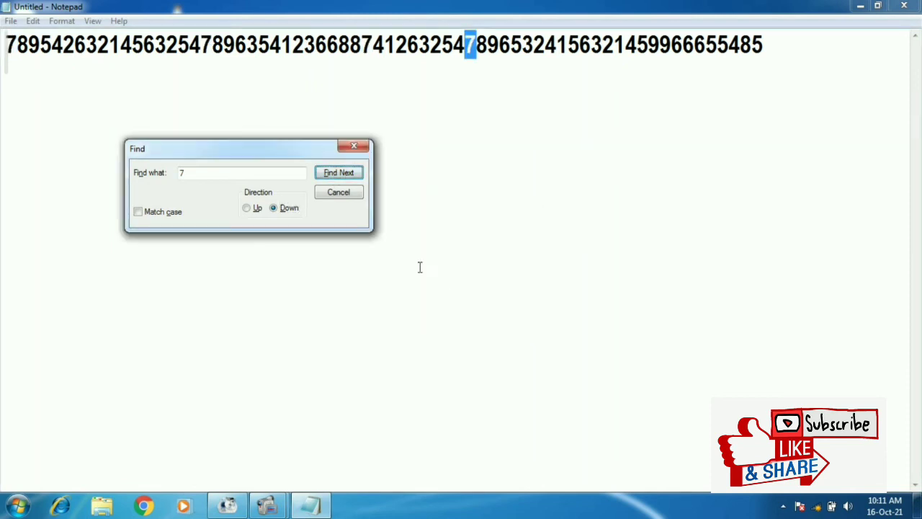
left_click_drag(192, 173, 180, 175)
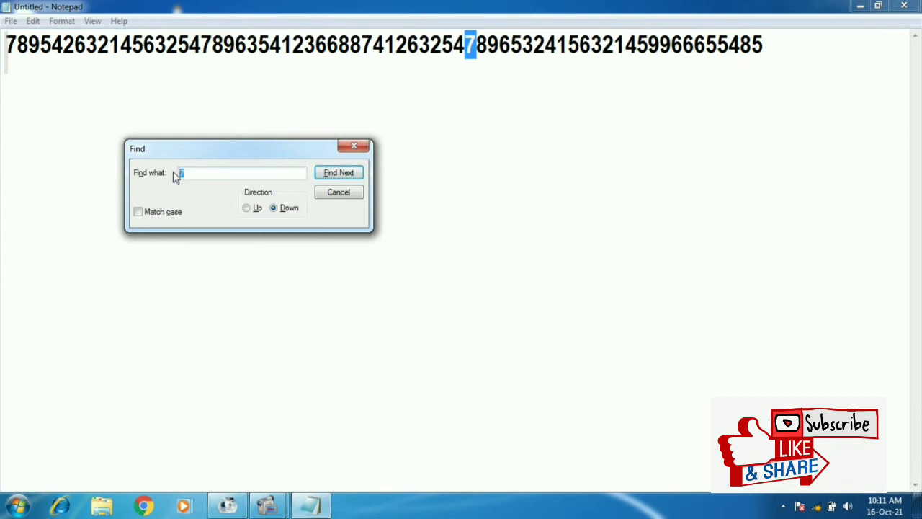
left_click(354, 147)
Select the whole digit line and search upward in it for 55.
left_click_drag(768, 49, 4, 46)
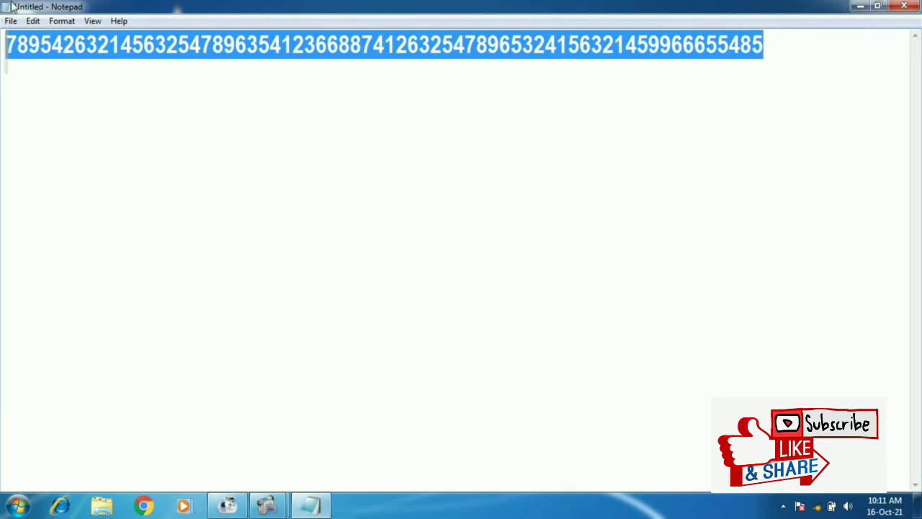
left_click(33, 21)
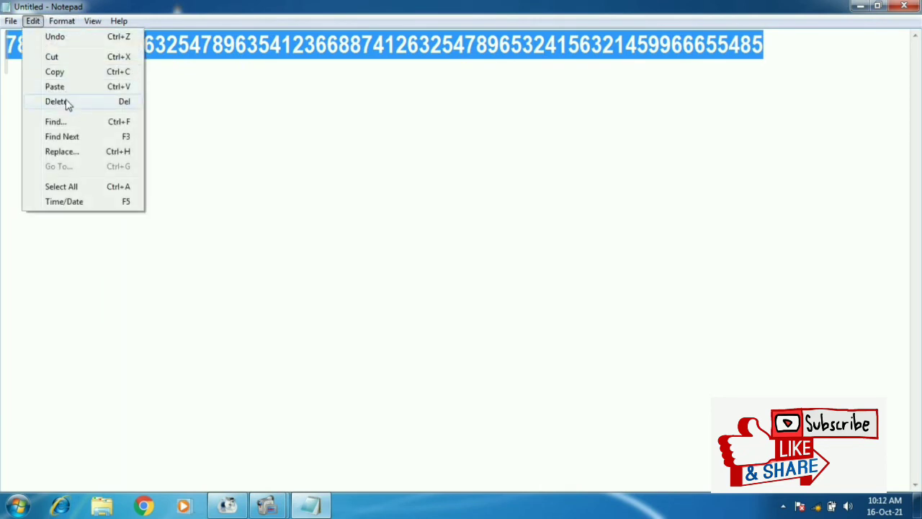
left_click(62, 123)
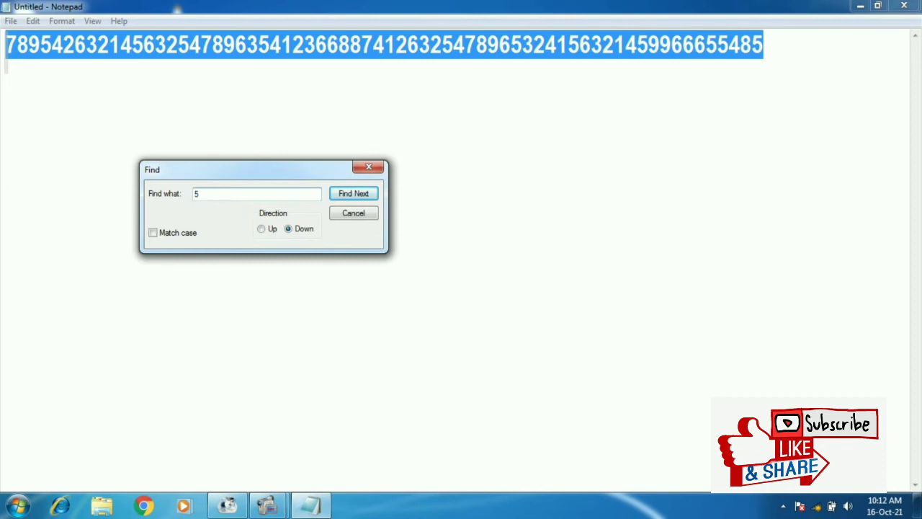
left_click(261, 228)
left_click(361, 196)
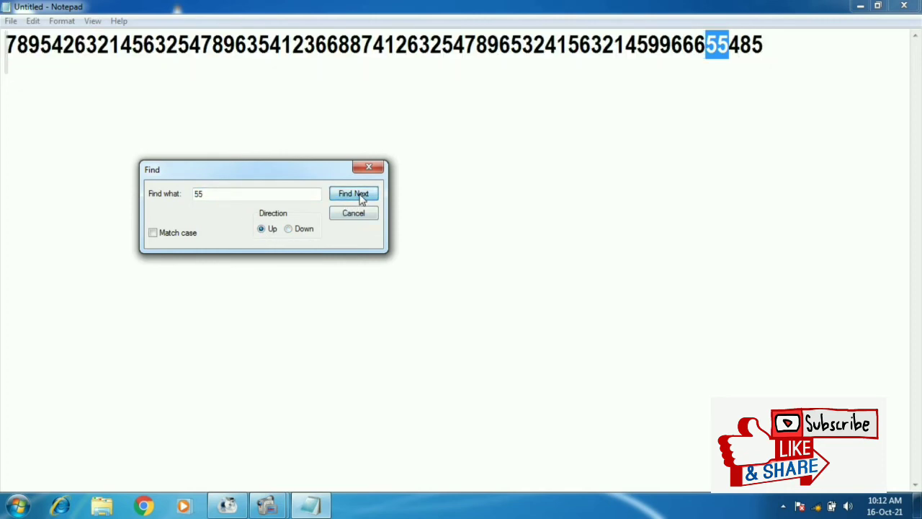
left_click(361, 196)
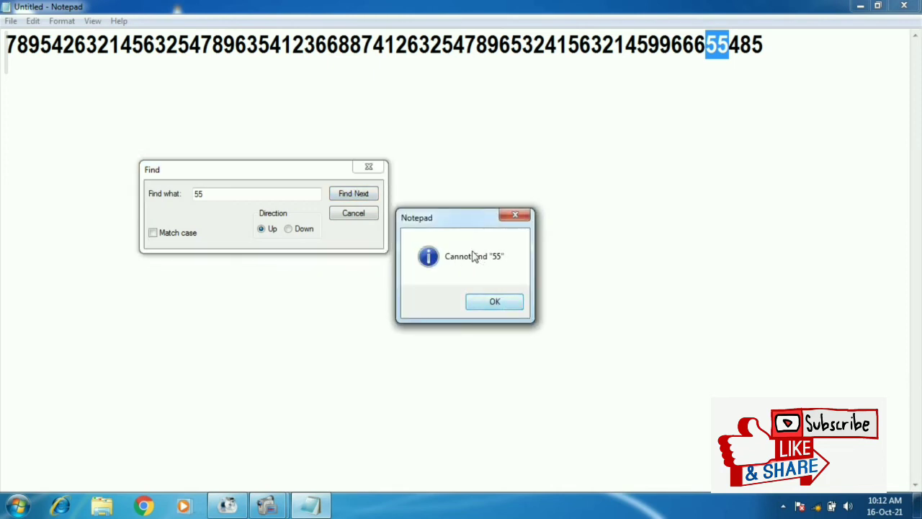
left_click(494, 301)
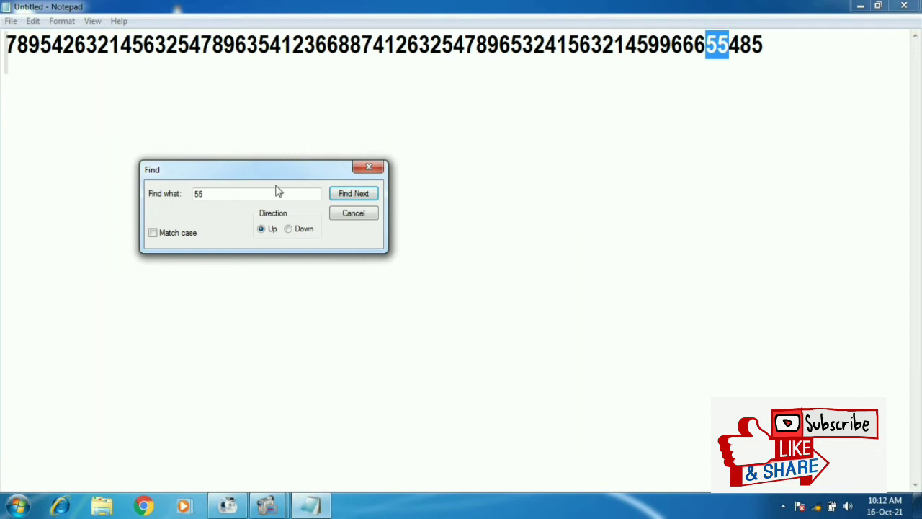
Search for 100 upward and then downward through the digit line, and close the search.
left_click_drag(217, 194, 184, 199)
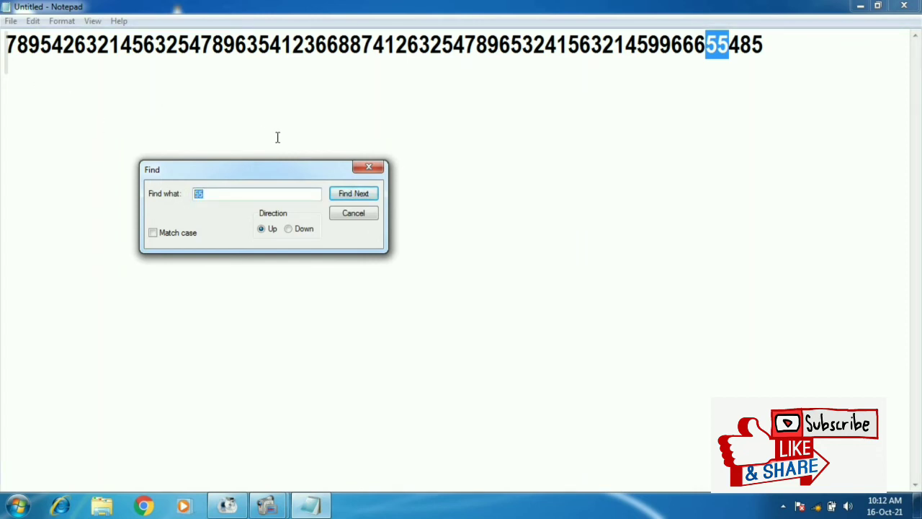
type("100")
left_click(353, 195)
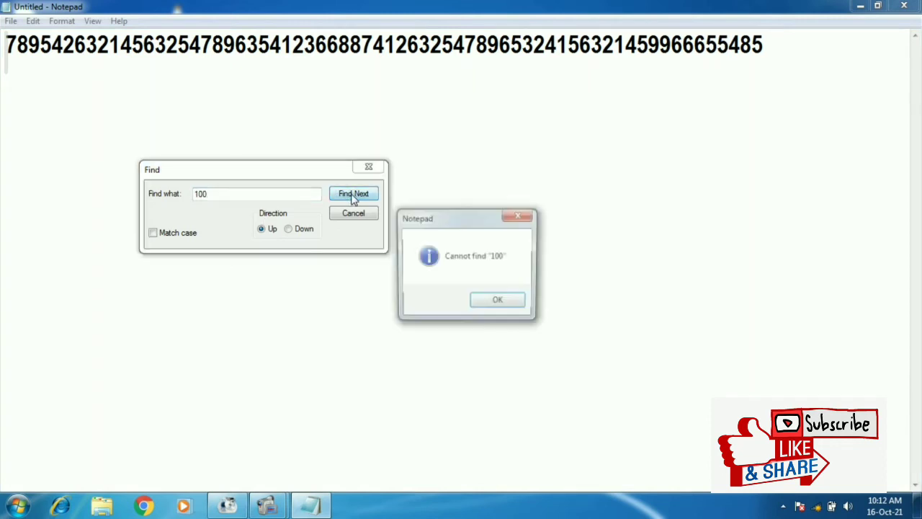
left_click(497, 299)
left_click(289, 228)
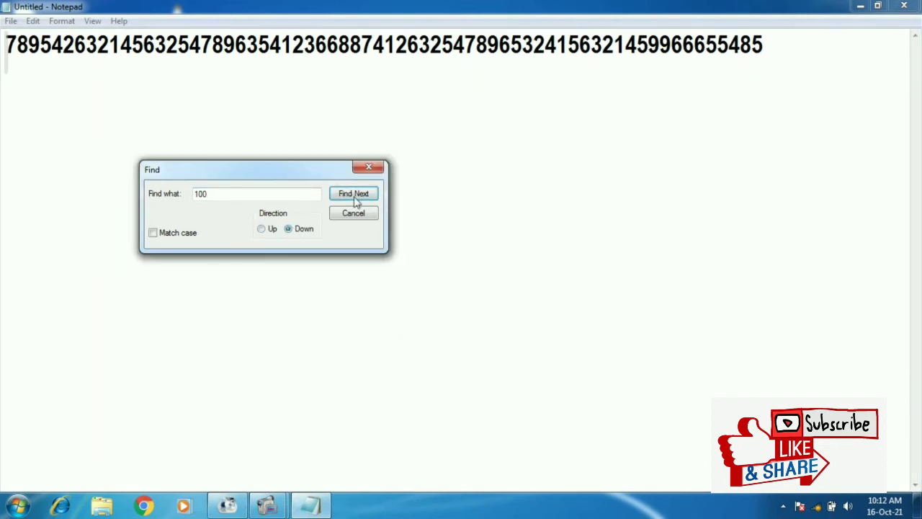
left_click(354, 195)
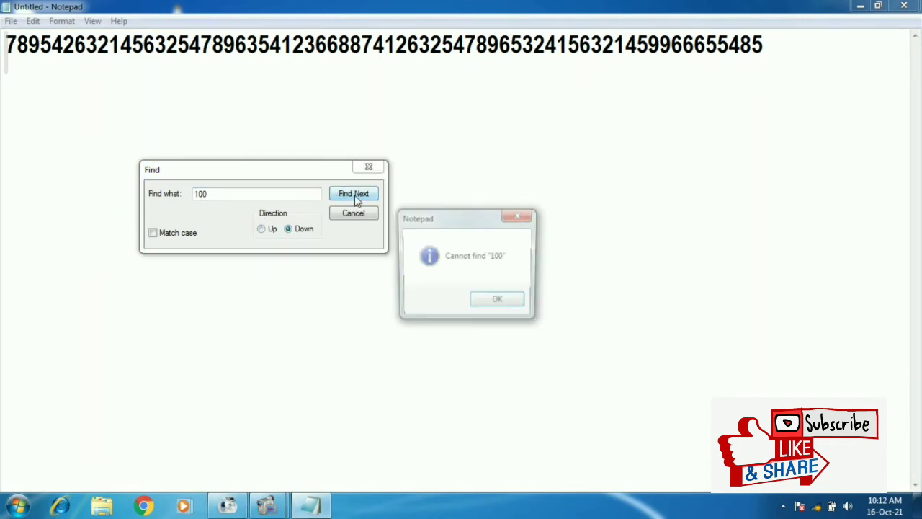
left_click(495, 304)
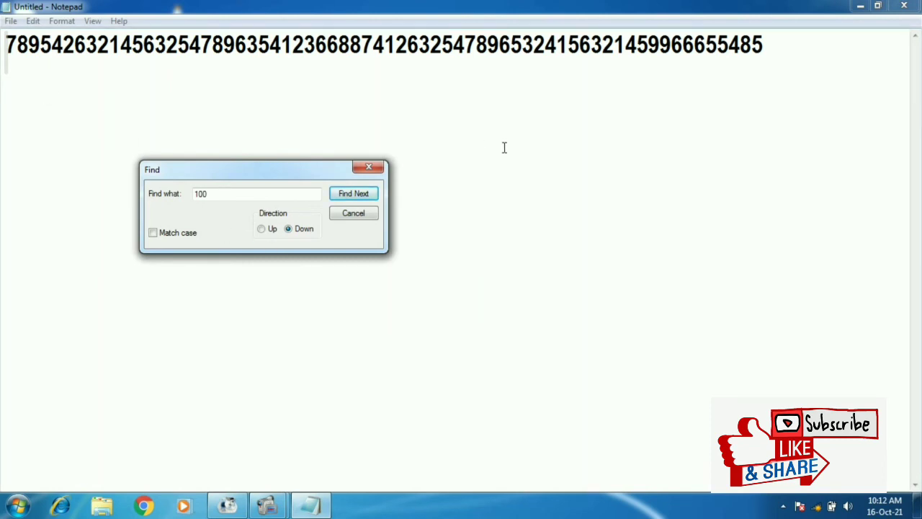
left_click(369, 168)
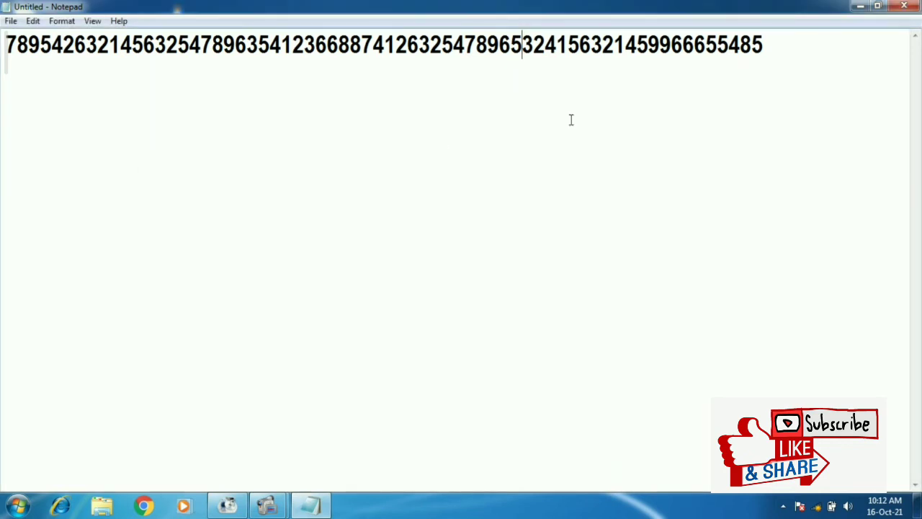
left_click(33, 21)
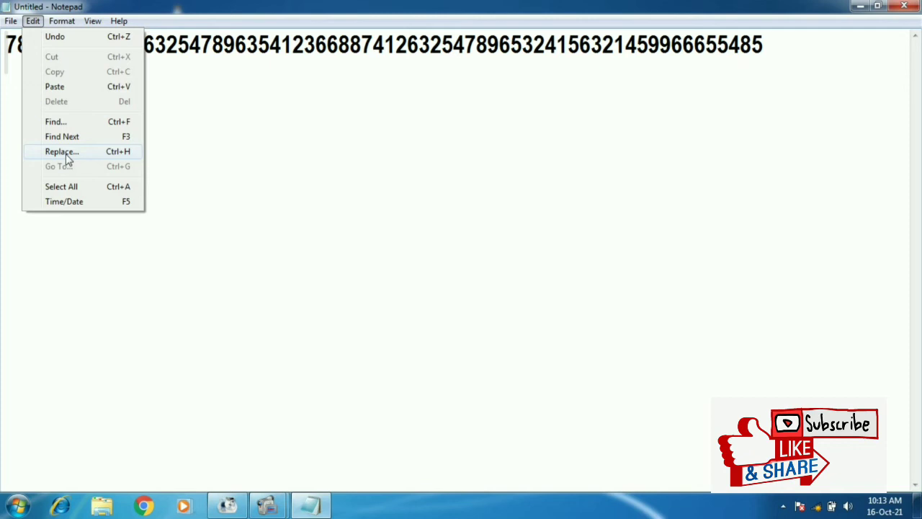
left_click(393, 165)
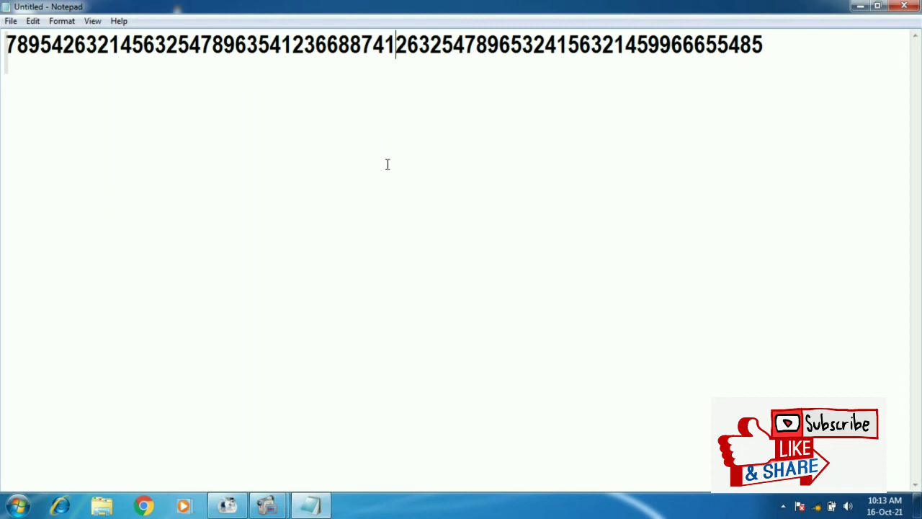
left_click_drag(773, 51, 6, 44)
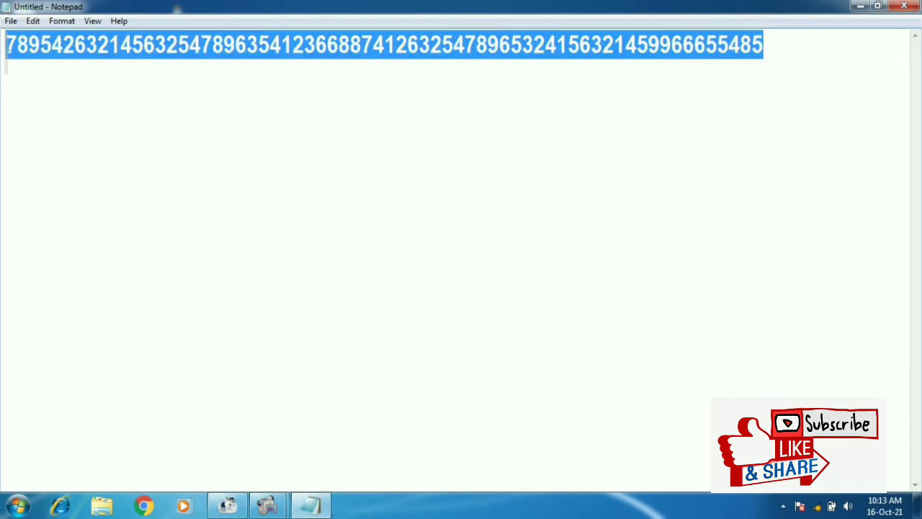
key("Delete")
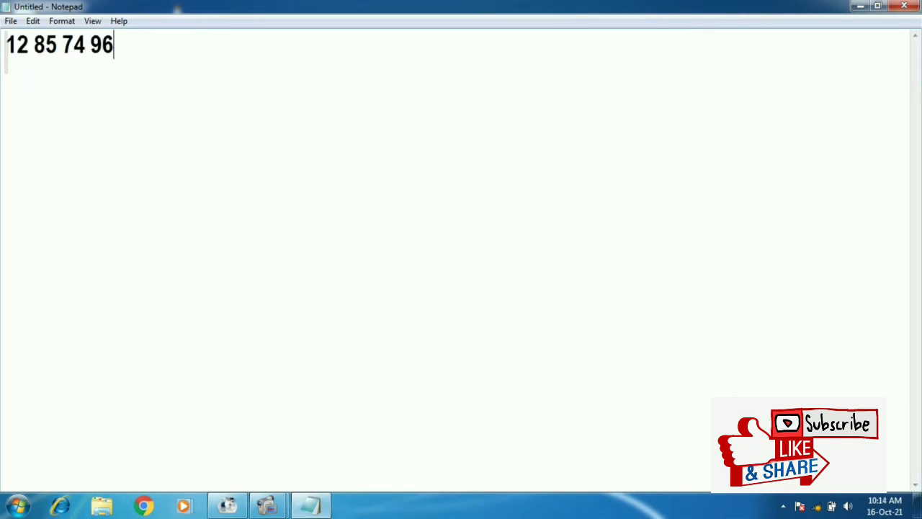
type("35 22 10 ")
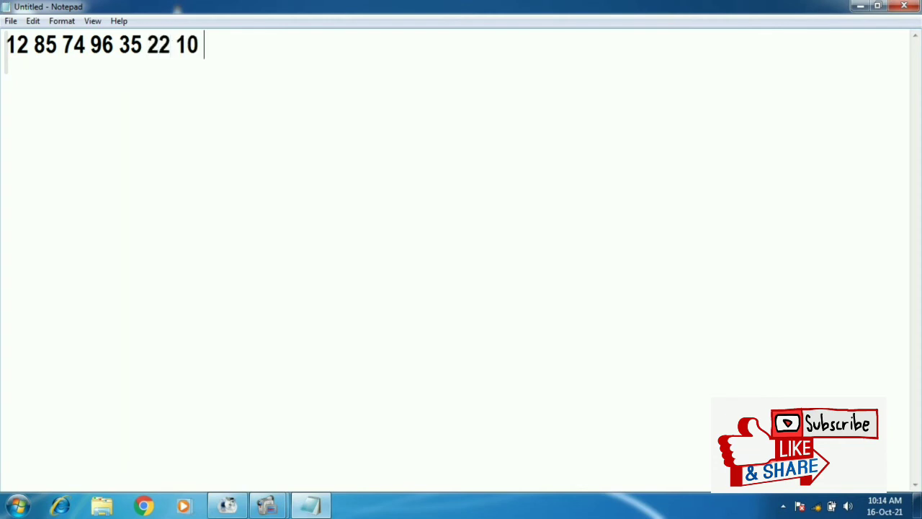
type("1 8 7")
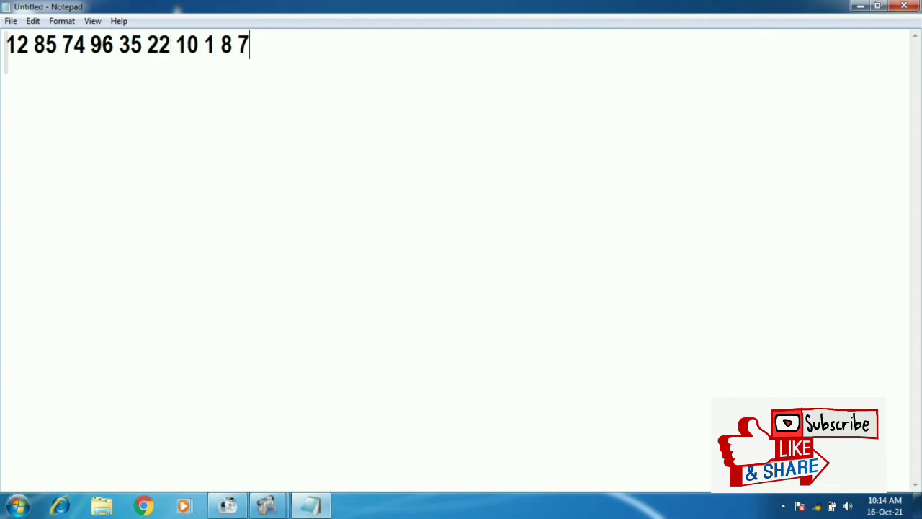
type(" 5 4 6")
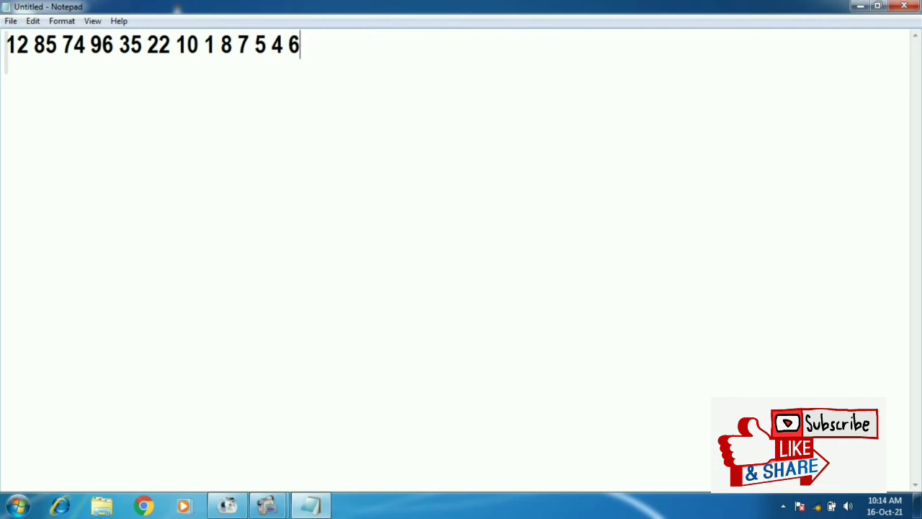
type(" 9 3 11")
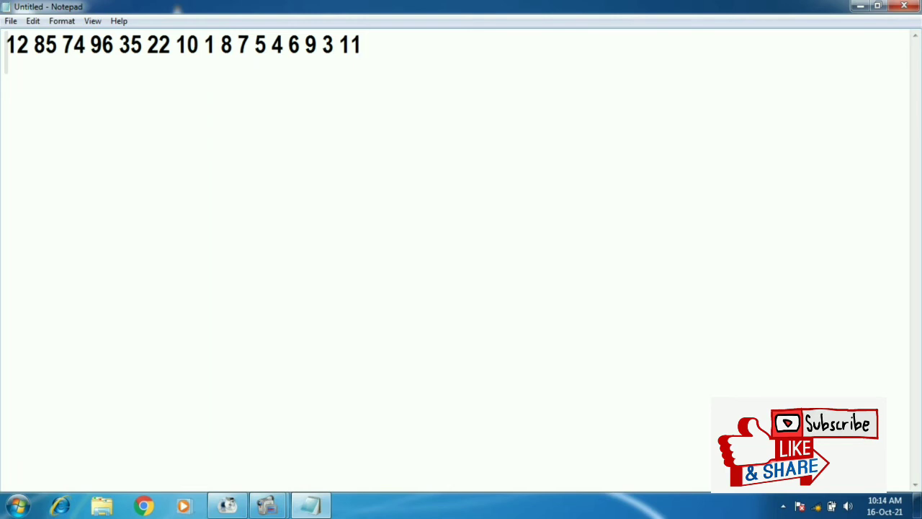
Select the whole number line, replace every 11 in it with 13, and close the replace dialog.
left_click_drag(410, 68, 6, 45)
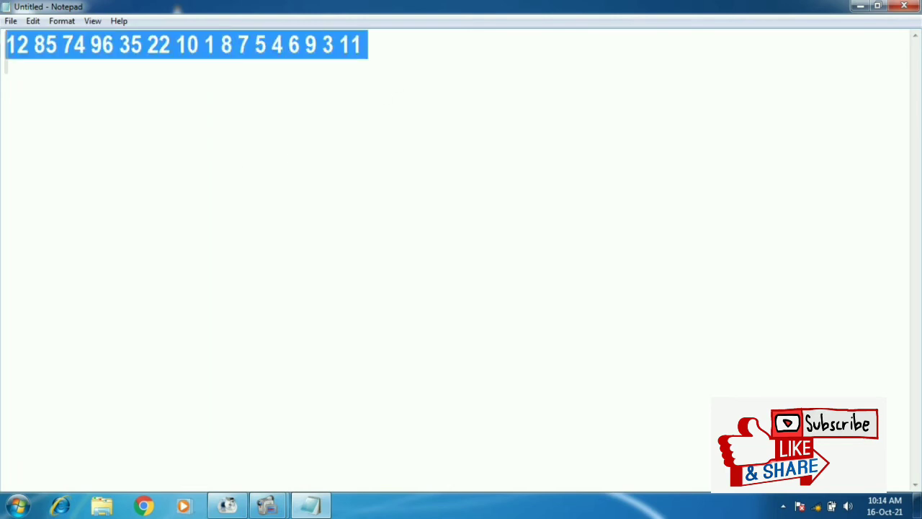
left_click(34, 22)
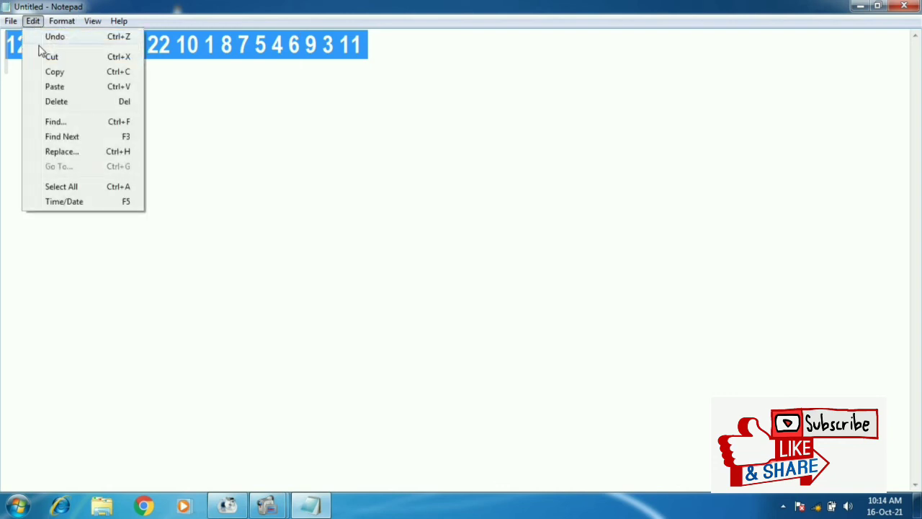
left_click(63, 153)
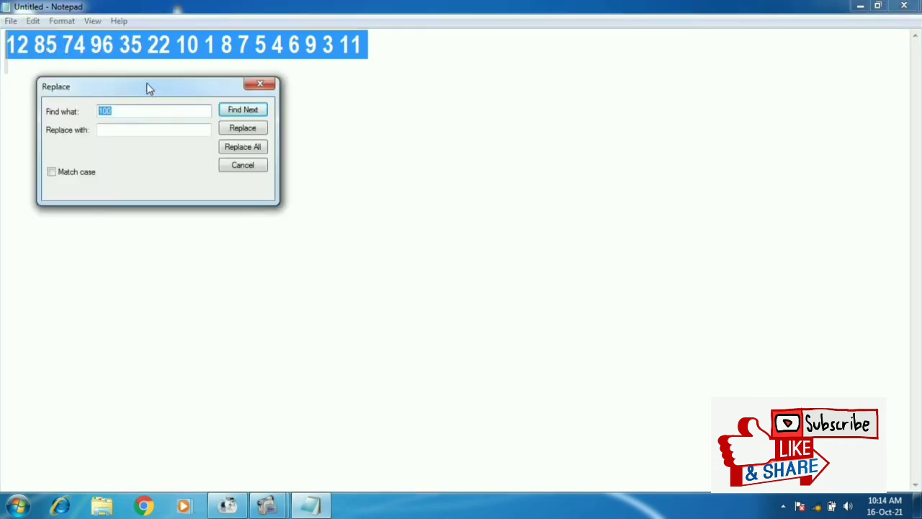
left_click_drag(148, 87, 264, 186)
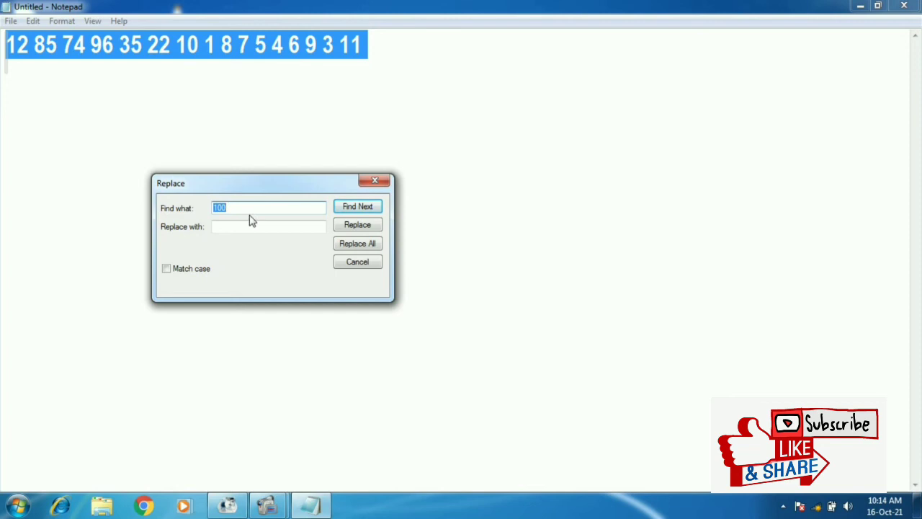
type("11")
left_click(218, 227)
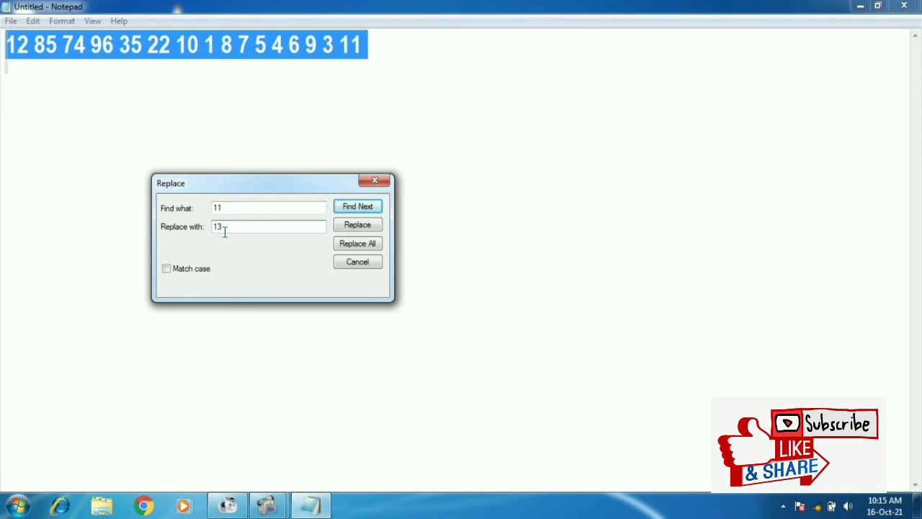
left_click(363, 246)
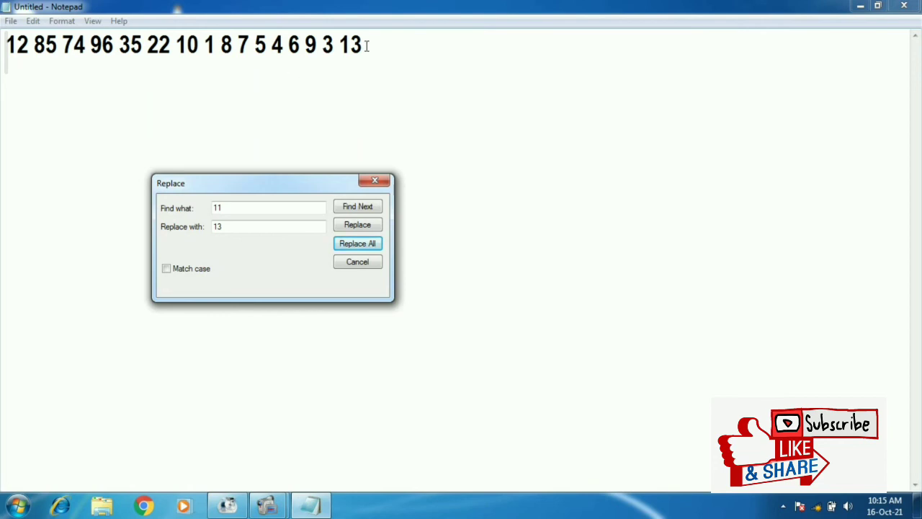
left_click(380, 182)
Add the number 12 at the end of the line, after the 10, and between 96 and 35.
left_click(387, 42)
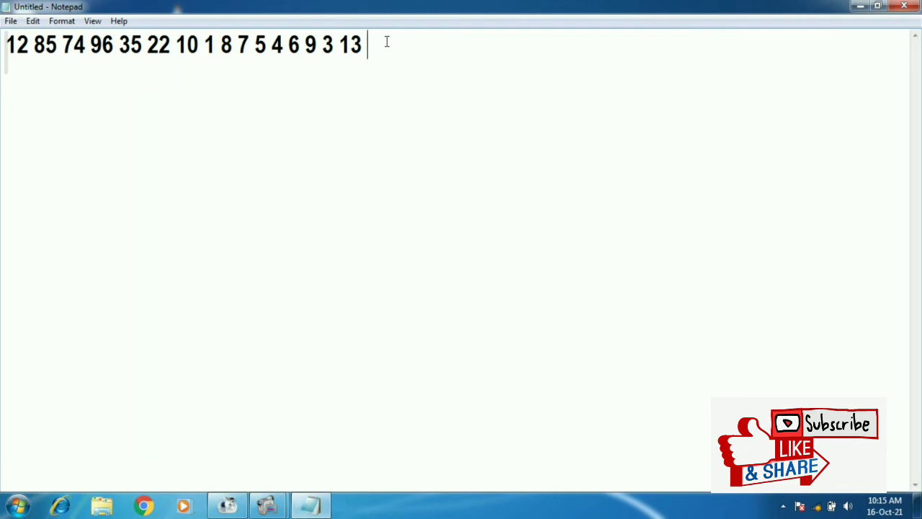
type("12")
type(" 12")
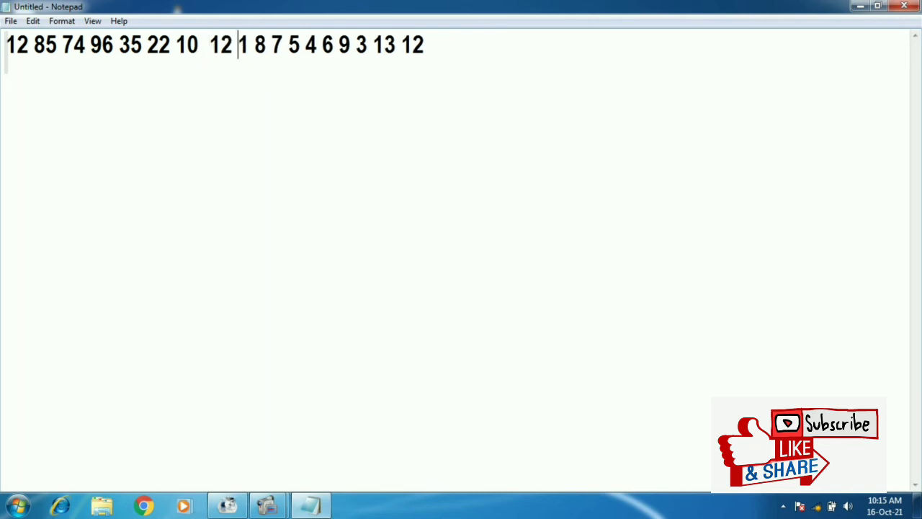
left_click(118, 41)
type("12")
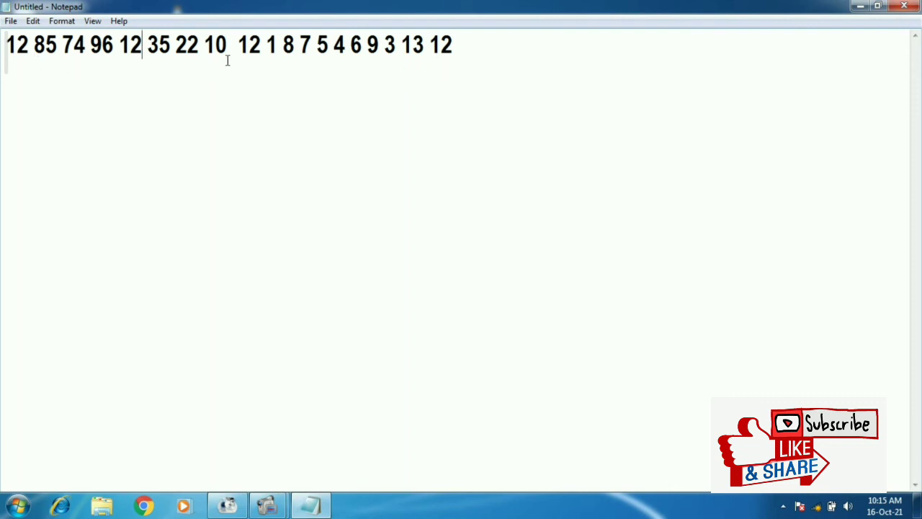
Select the whole number line, replace every 12 in it with 27, and close the replace dialog.
left_click_drag(478, 50, 5, 46)
left_click(33, 21)
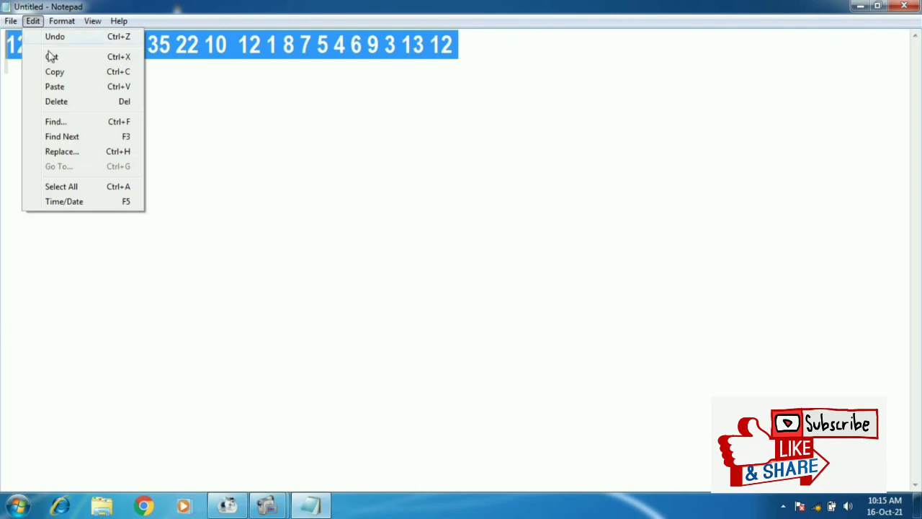
left_click(69, 157)
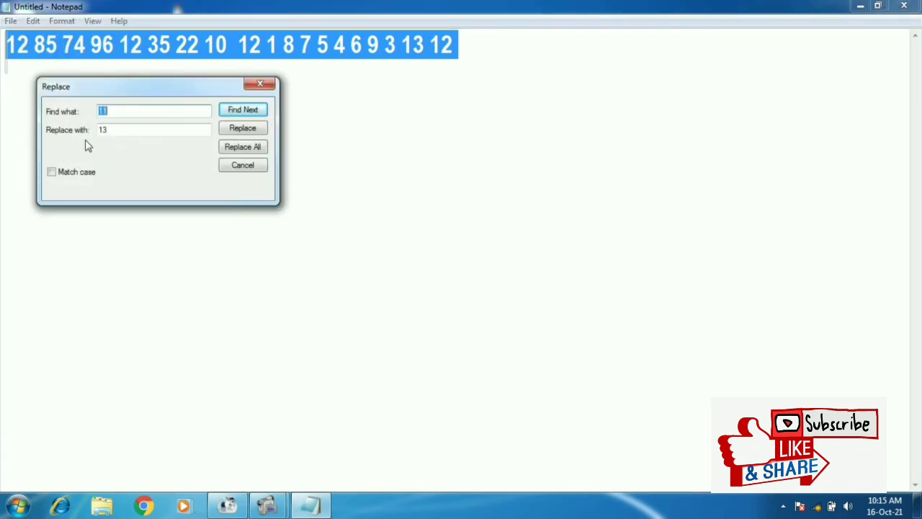
left_click_drag(123, 89, 198, 168)
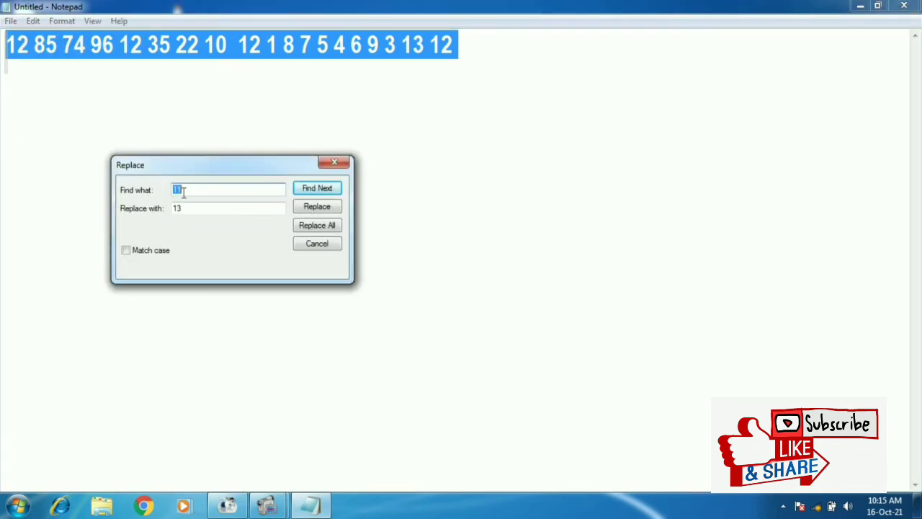
type("1")
left_click_drag(185, 208, 168, 206)
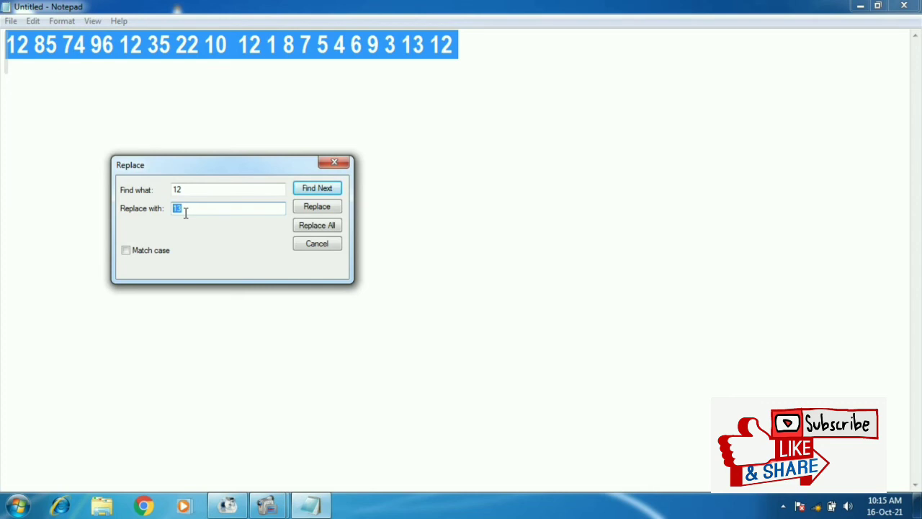
type("27")
left_click(314, 227)
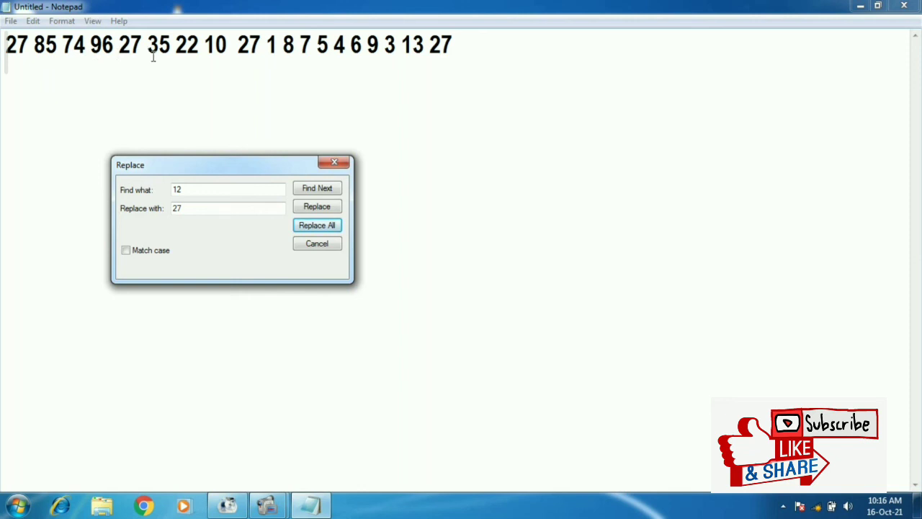
left_click(335, 163)
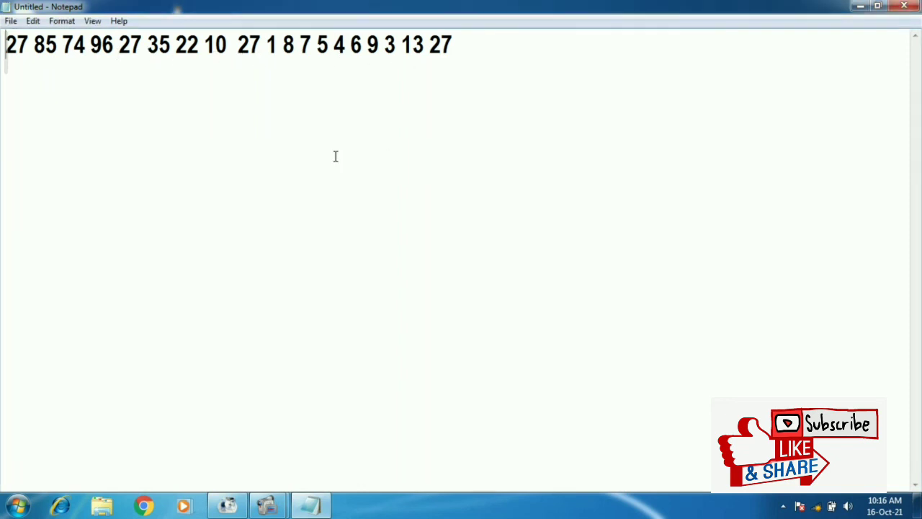
Select all the text in the document with Select All, and clear the selection.
left_click(36, 24)
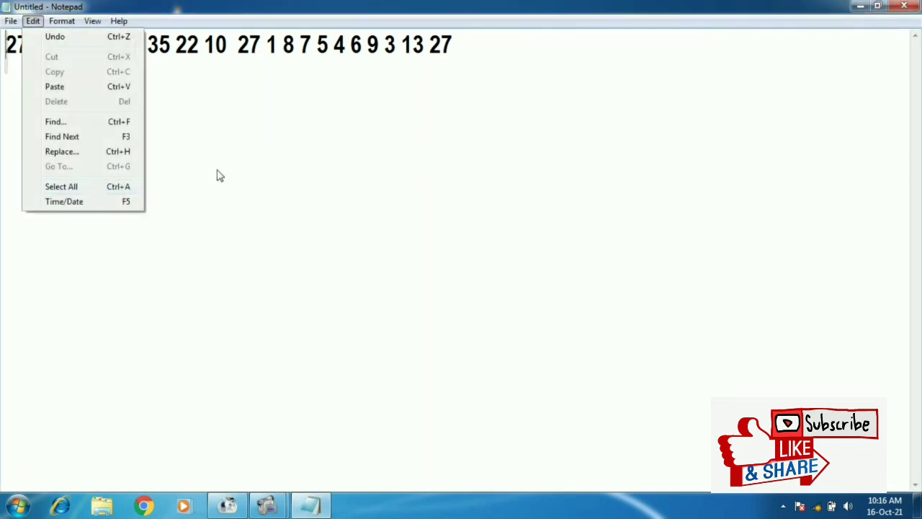
left_click(266, 159)
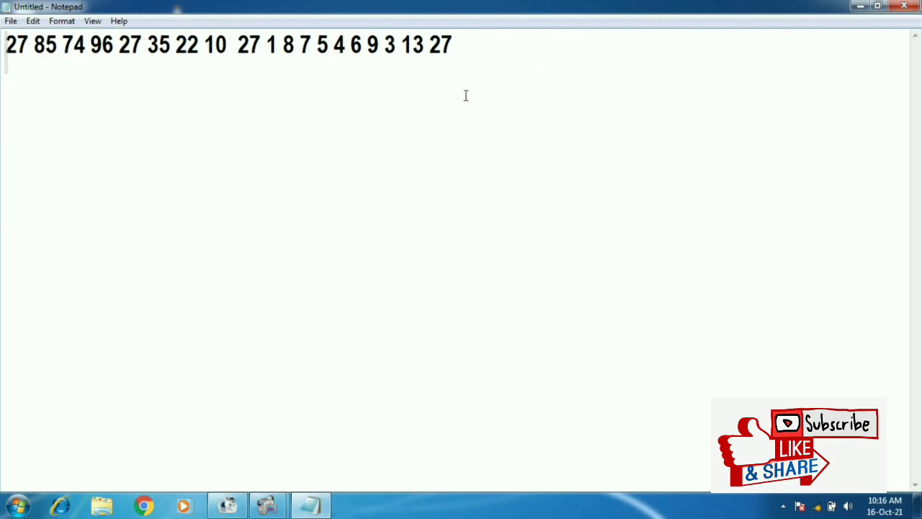
left_click(33, 21)
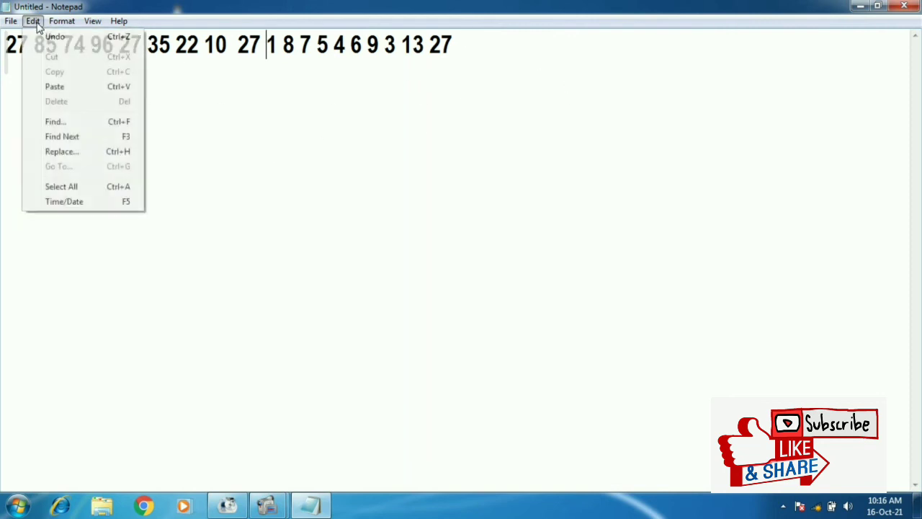
left_click(74, 186)
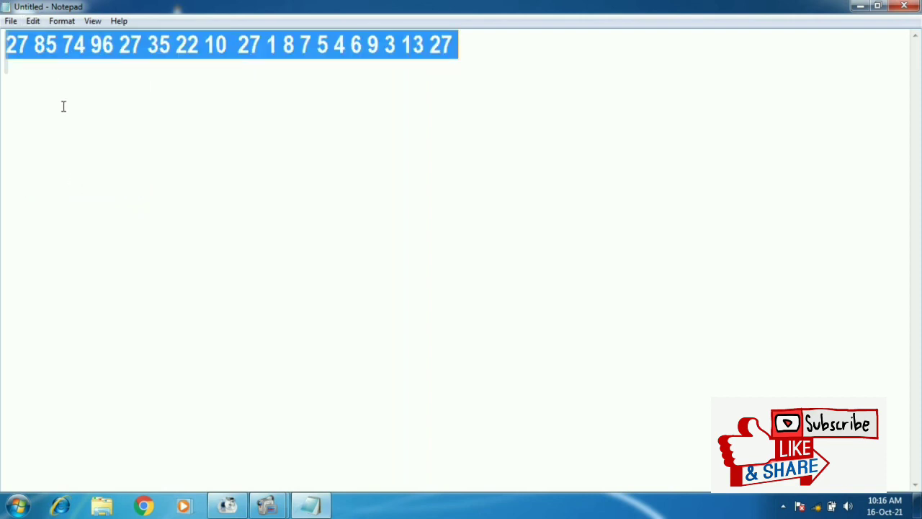
left_click(111, 84)
Add blank lines below the number line, select all the text once more, and deselect it.
left_click(536, 55)
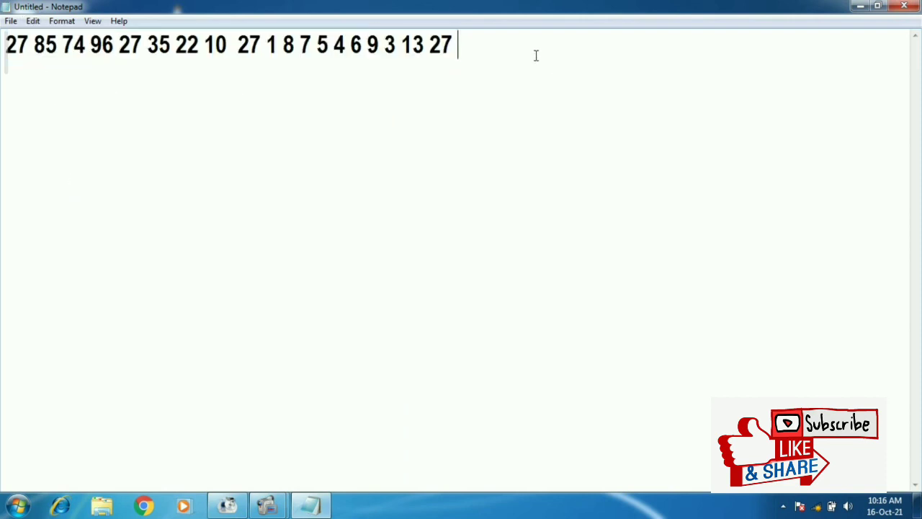
key("Return")
key("ctrl+a")
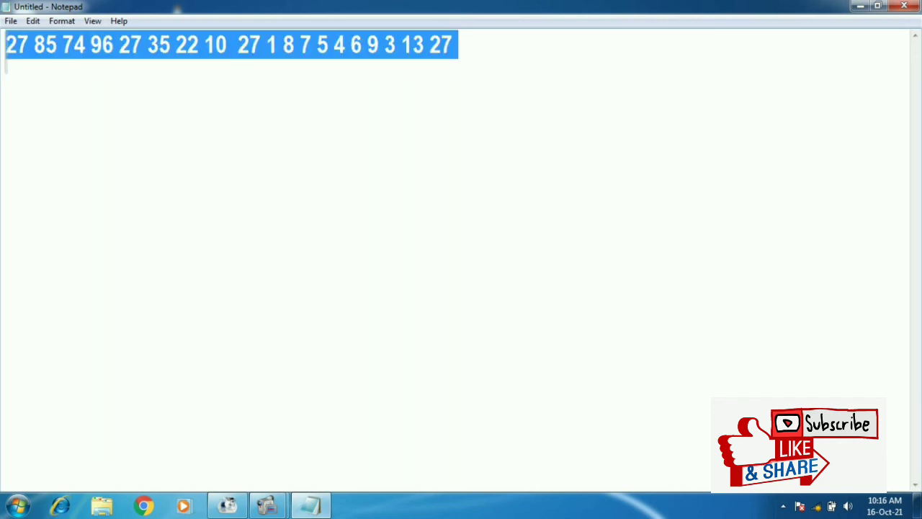
left_click(170, 118)
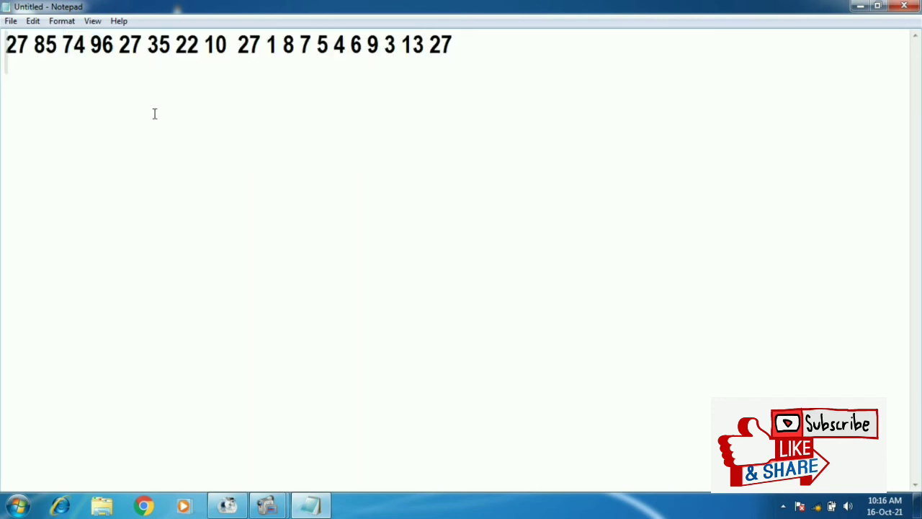
Insert the current time and date below the number line, and delete that stamp again.
left_click(36, 27)
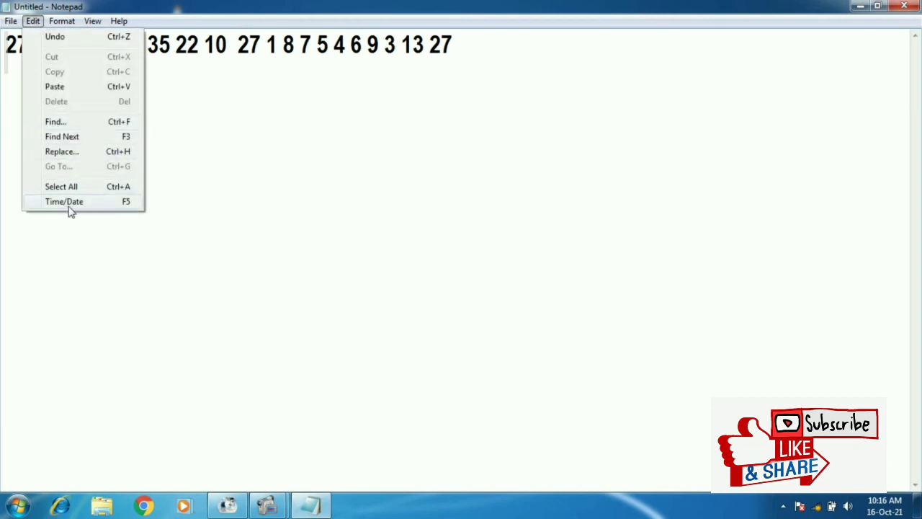
left_click(133, 204)
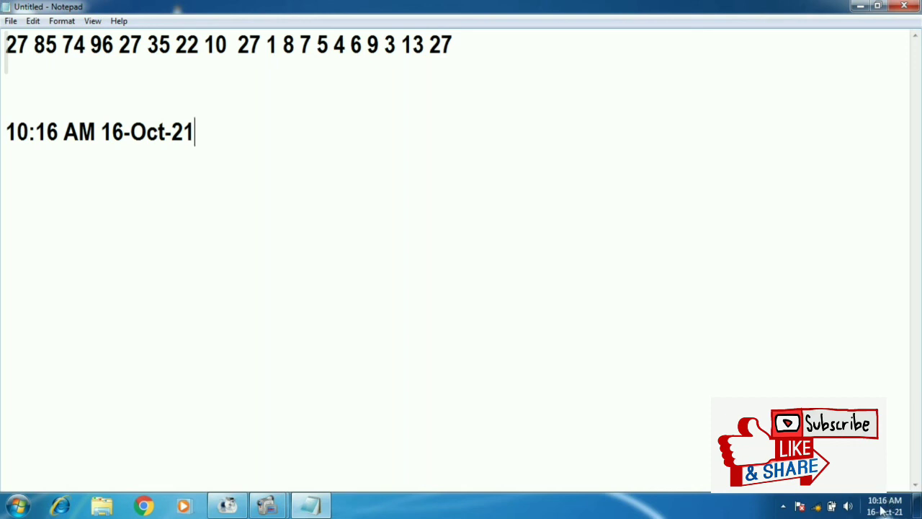
left_click_drag(231, 143, 35, 114)
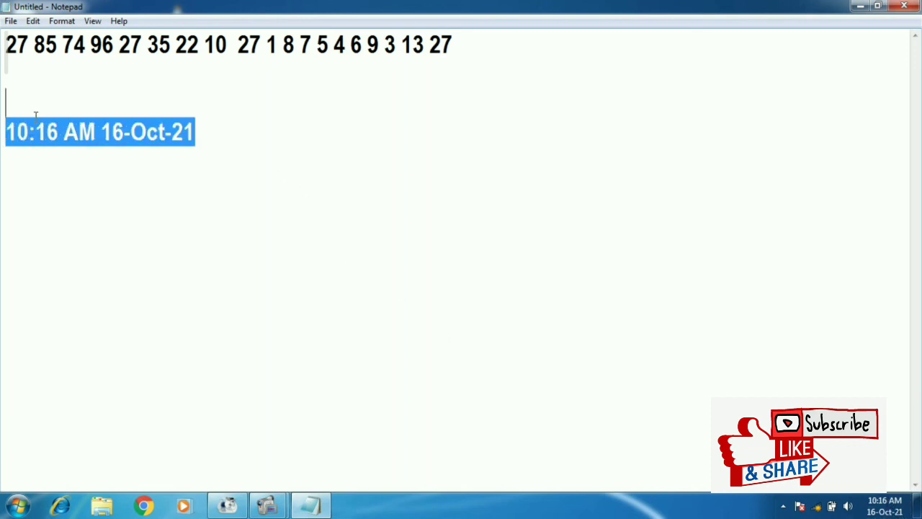
key("Delete")
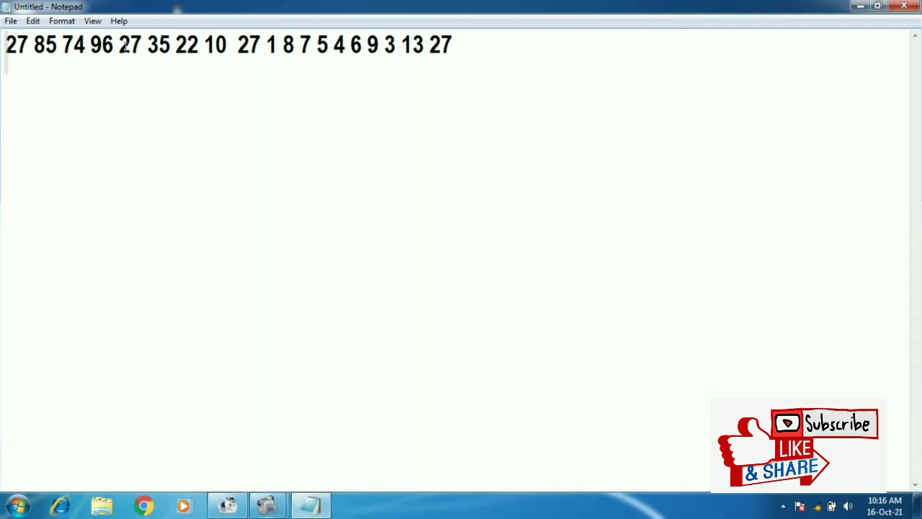
Insert the current time and date below the numbers once more, and clear the entire document.
left_click(33, 22)
left_click(52, 201)
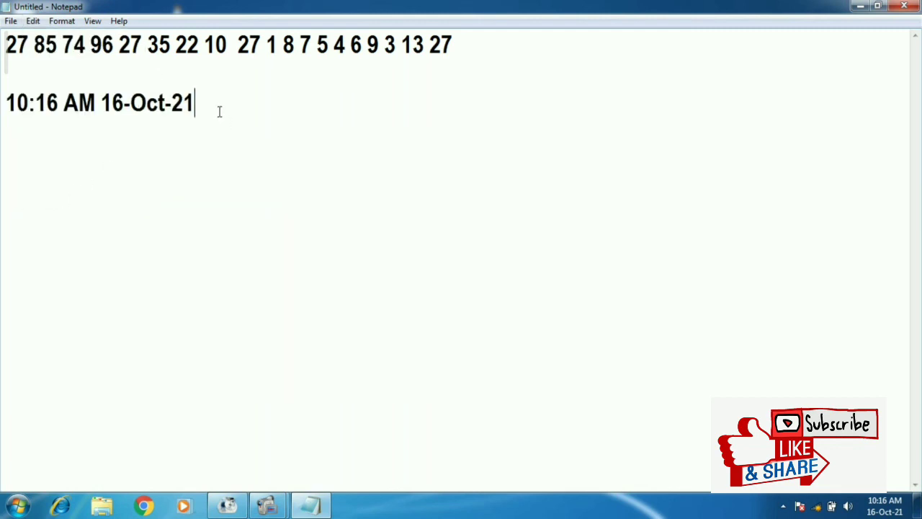
left_click_drag(220, 111, 5, 45)
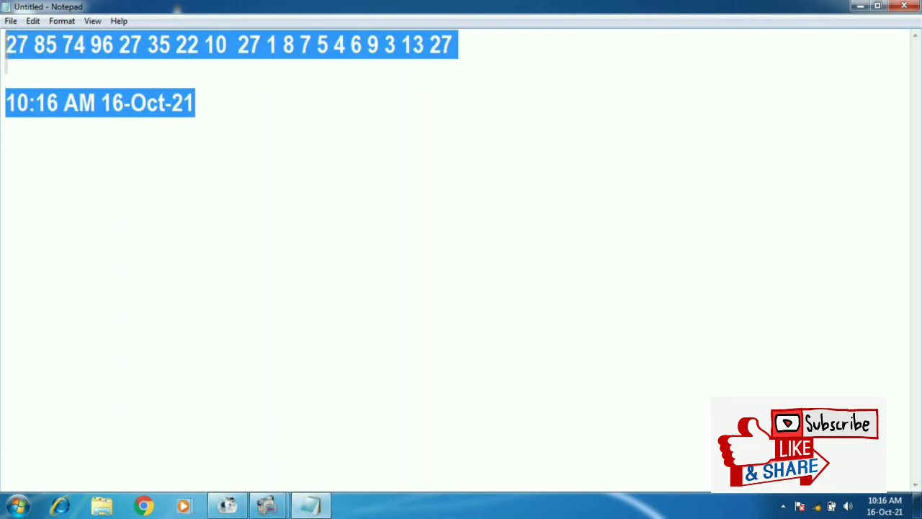
key("Delete")
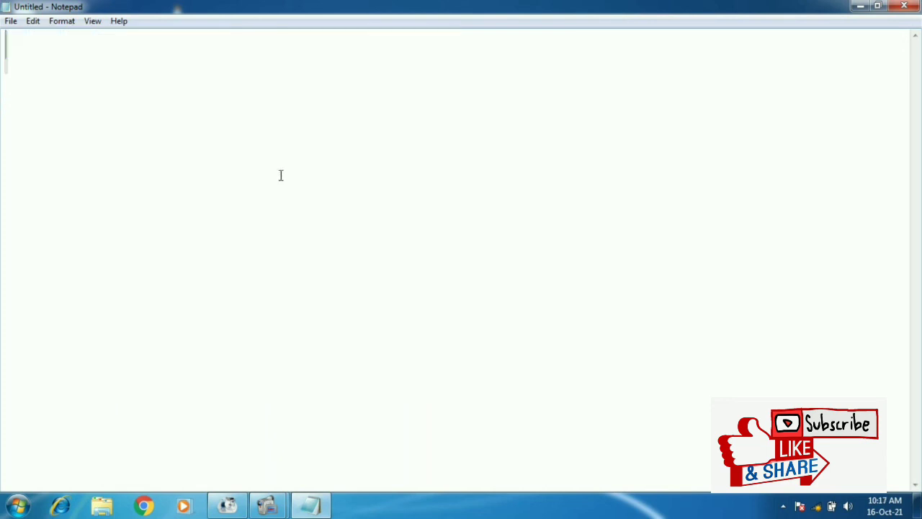
Set the document font to Bauhaus 93, Bold, size 24, and apply it.
left_click(62, 23)
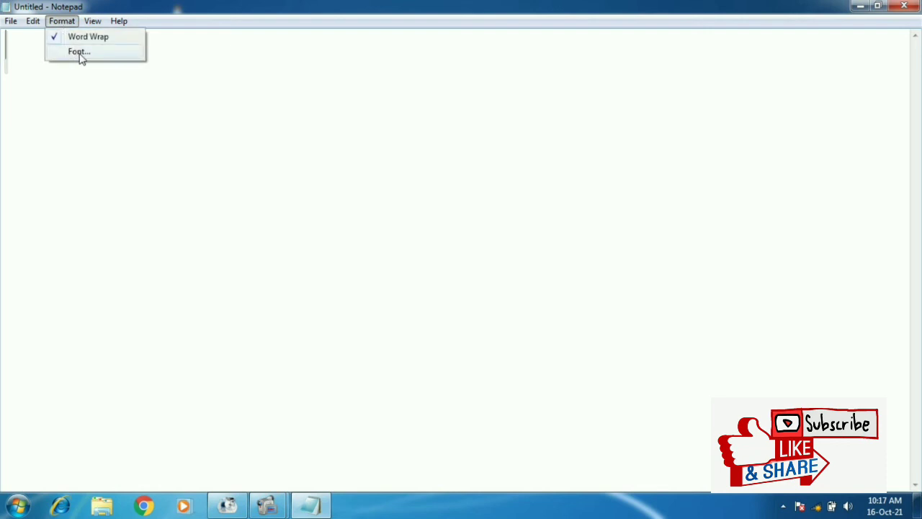
left_click(79, 53)
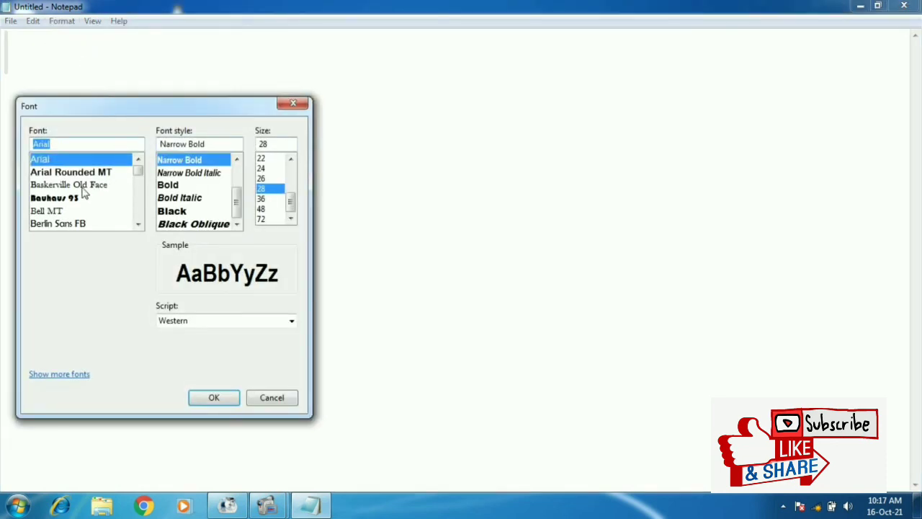
left_click(138, 225)
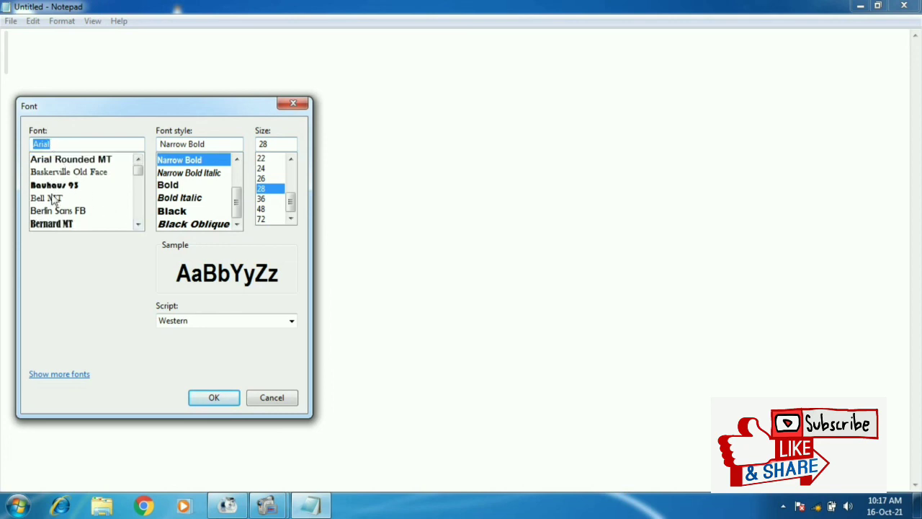
left_click(72, 186)
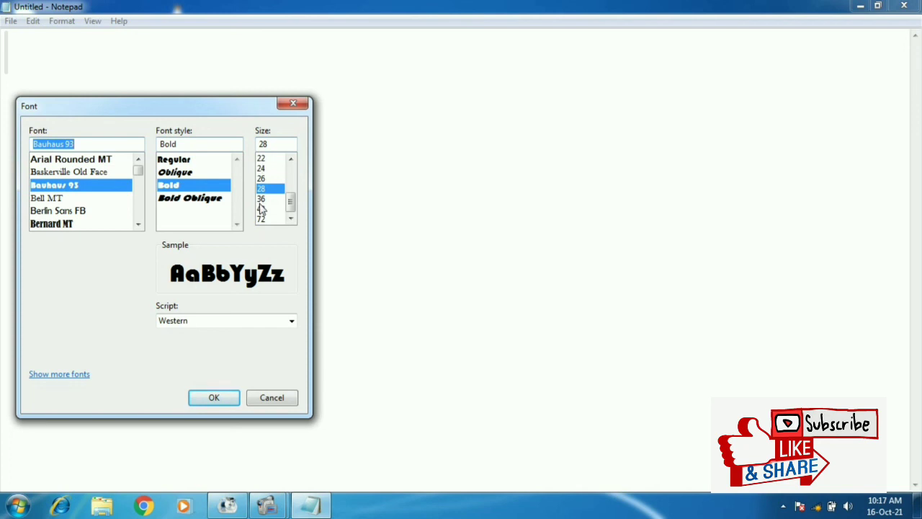
left_click(261, 168)
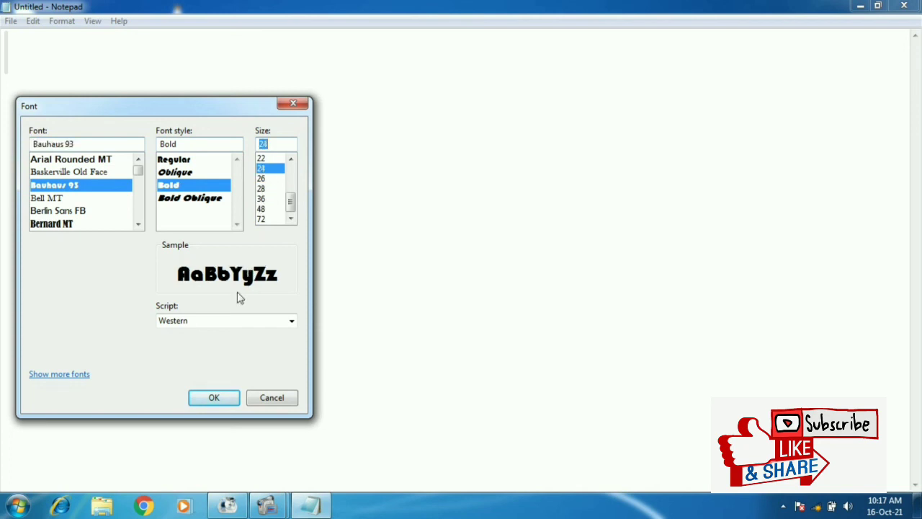
left_click(216, 397)
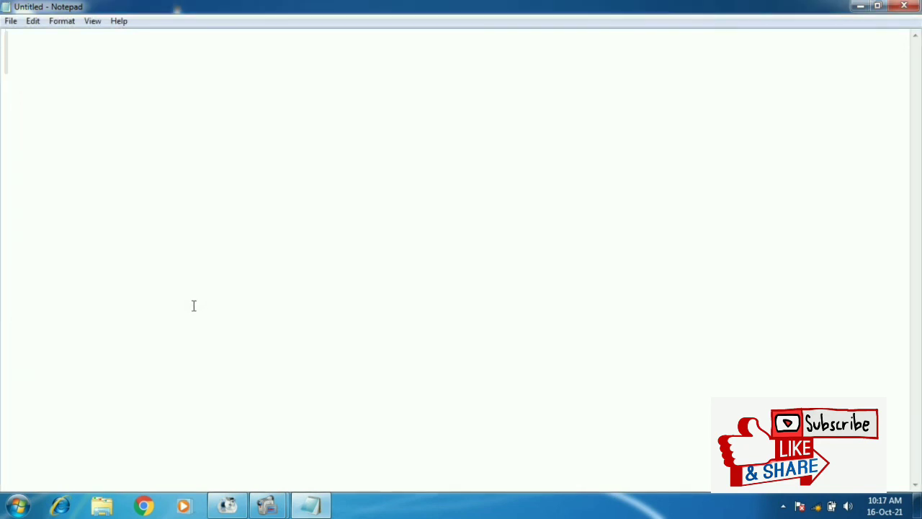
Enter the sample text sresrtstrdtyfdyfffufufftyf and set the document font to Blackadder ITC.
type("sresrtstrdtyfdyf")
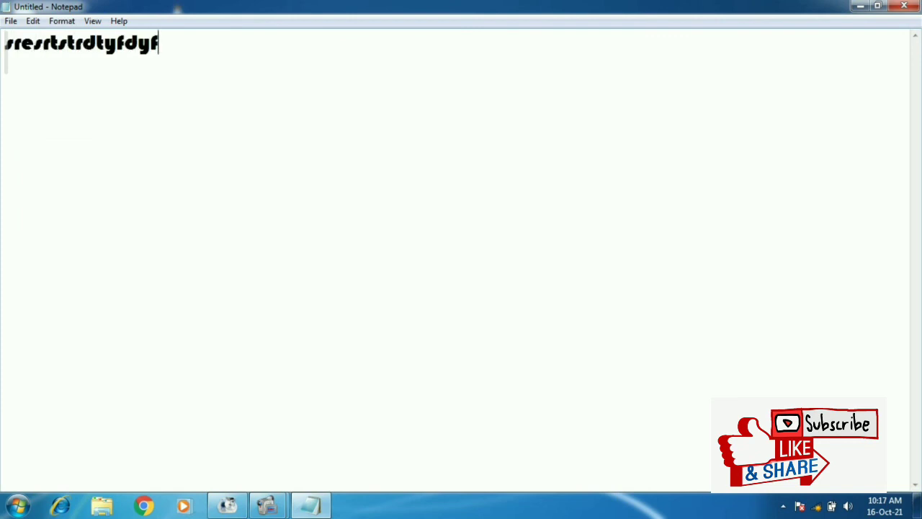
type("ffufufftyf")
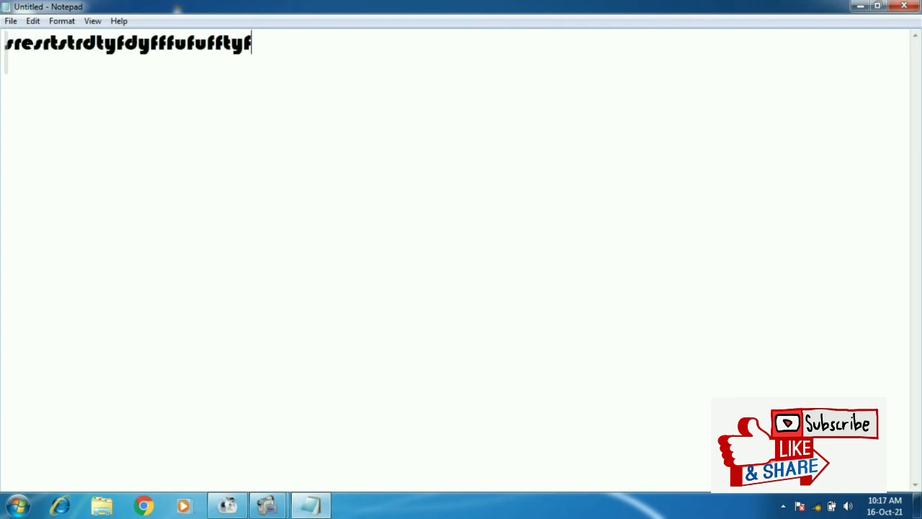
left_click(62, 20)
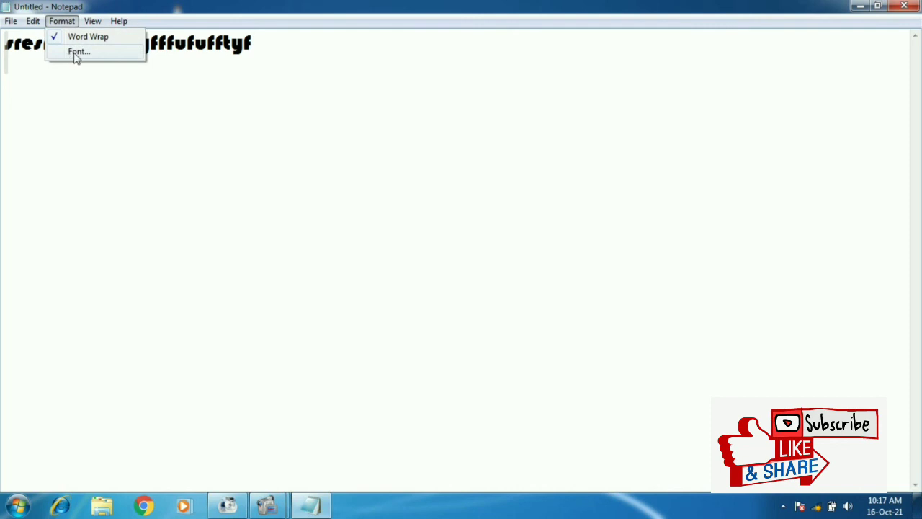
left_click(78, 52)
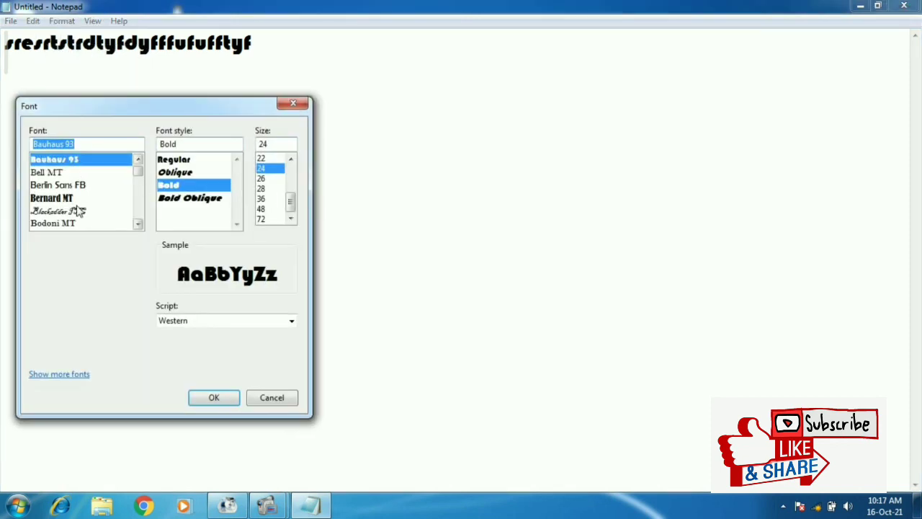
left_click(76, 212)
left_click(214, 397)
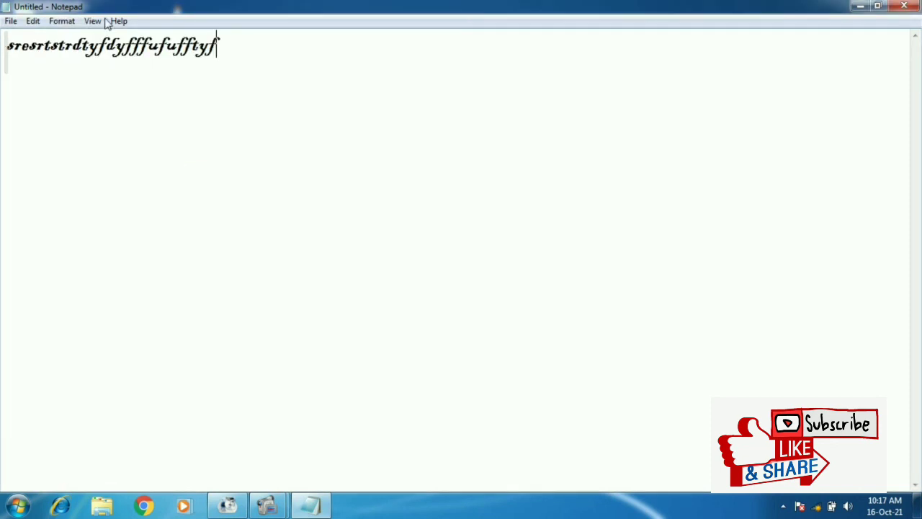
Set the document font to Kruti Dev 011 at size 28 and apply it.
left_click(62, 21)
left_click(78, 52)
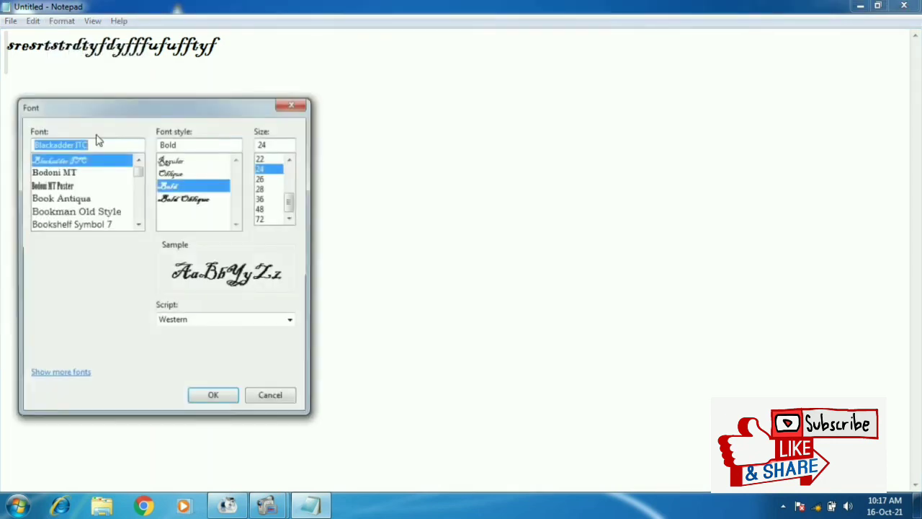
mouse_move(139, 173)
left_mouse_down()
mouse_move(140, 203)
mouse_move(139, 163)
left_mouse_up()
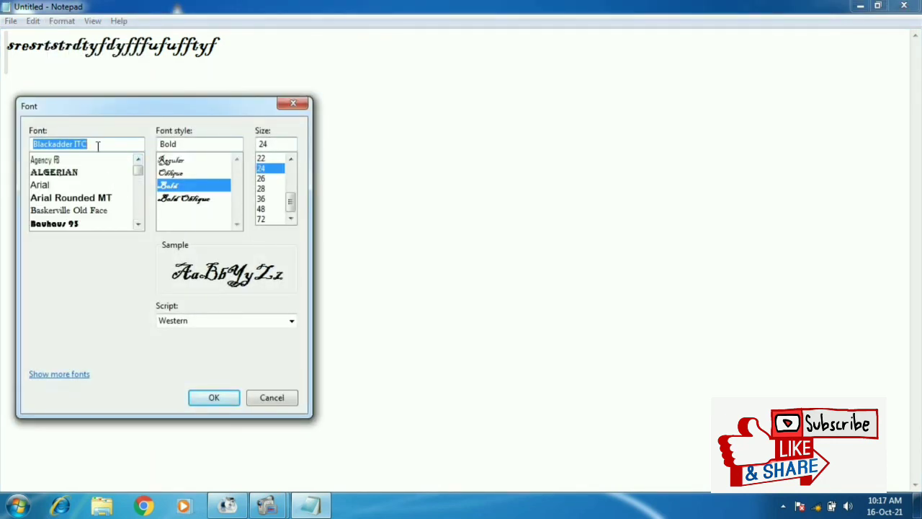
type("kru")
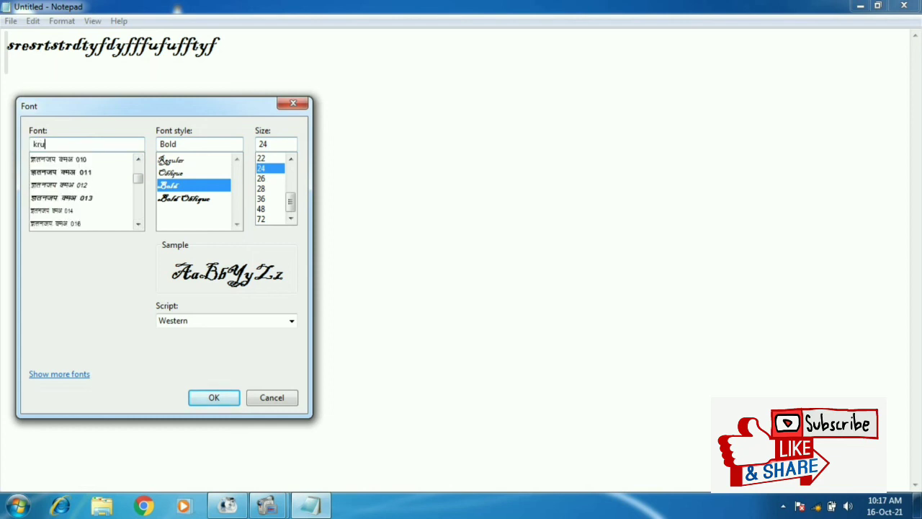
left_click(82, 175)
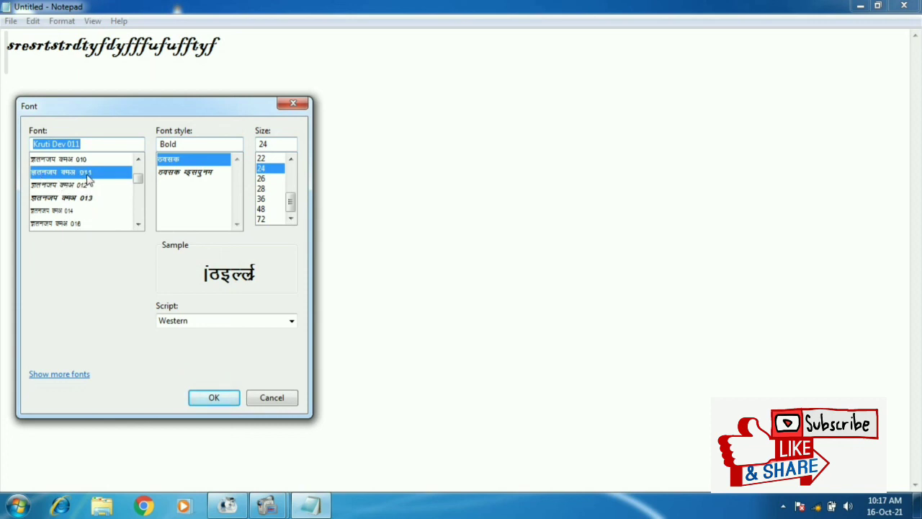
left_click(262, 189)
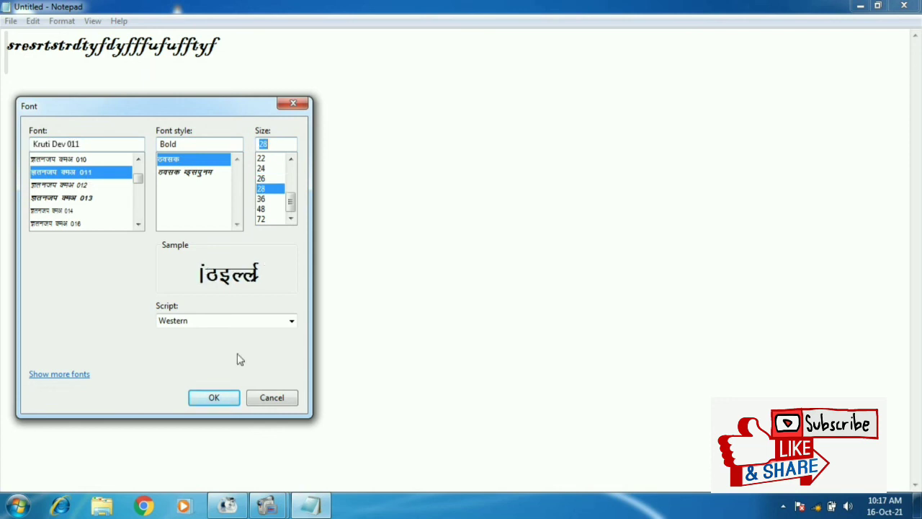
left_click(214, 398)
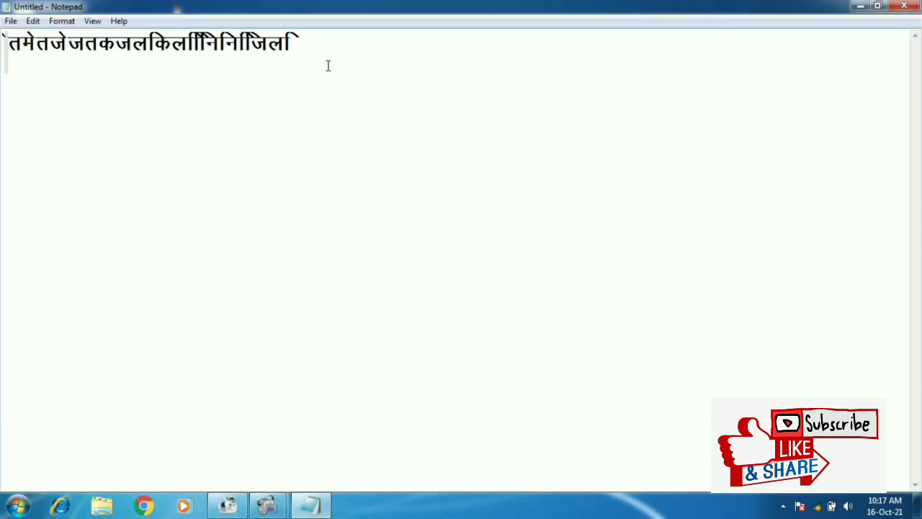
Delete all of the sample text so the document is empty.
key("BackSpace")
key("BackSpace")
key("BackSpace")
key("BackSpace")
key("BackSpace")
key("BackSpace")
key("BackSpace")
key("BackSpace")
key("BackSpace")
key("BackSpace")
key("BackSpace")
key("BackSpace")
key("BackSpace")
key("BackSpace")
key("BackSpace")
key("BackSpace")
key("BackSpace")
key("BackSpace")
key("BackSpace")
key("BackSpace")
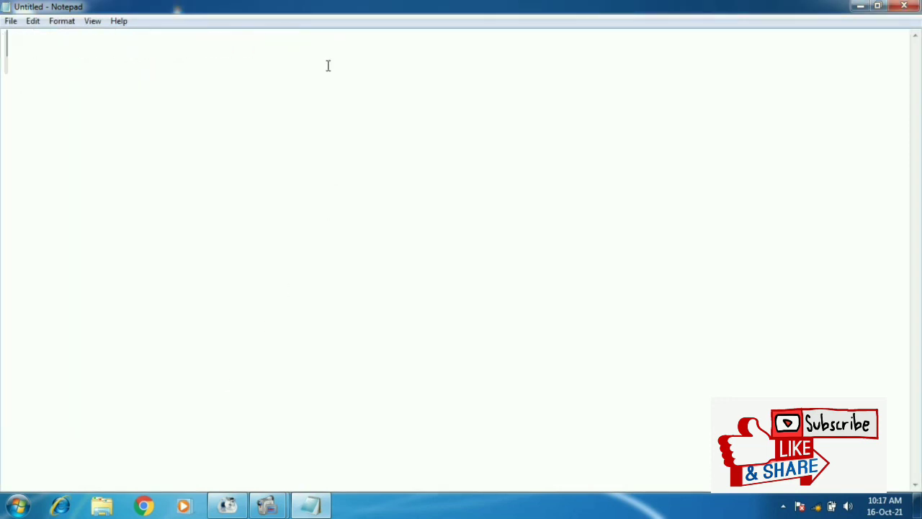
Write the Hindi letters क ख ग followed by random Hindi characters, and delete everything after क ख.
type("d [k")
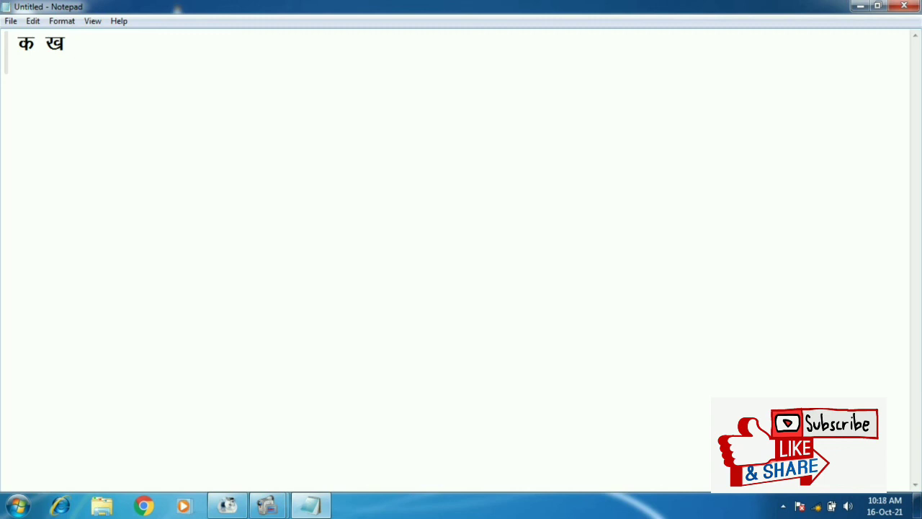
type("ग ुमतमजलतहिनलह")
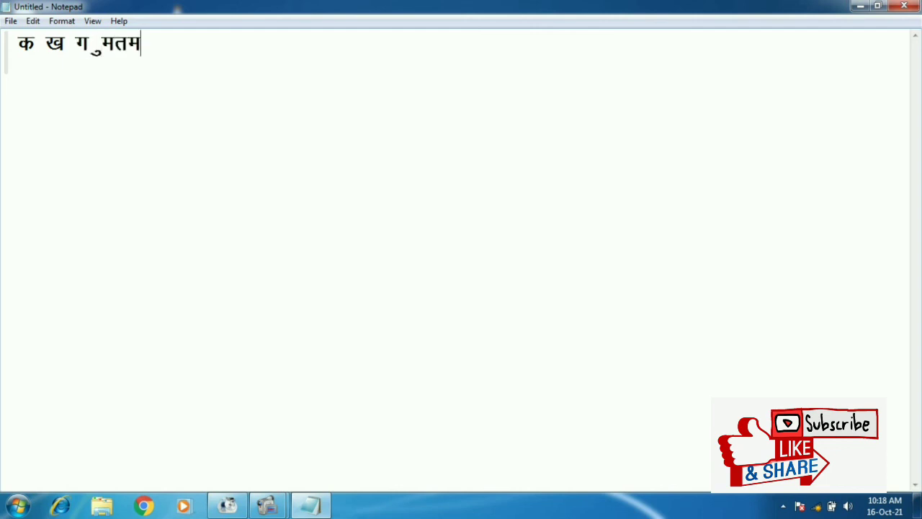
key("BackSpace")
key("BackSpace")
key("BackSpace")
key("BackSpace")
key("BackSpace")
key("BackSpace")
key("BackSpace")
key("BackSpace")
key("BackSpace")
key("BackSpace")
key("BackSpace")
key("BackSpace")
key("BackSpace")
key("BackSpace")
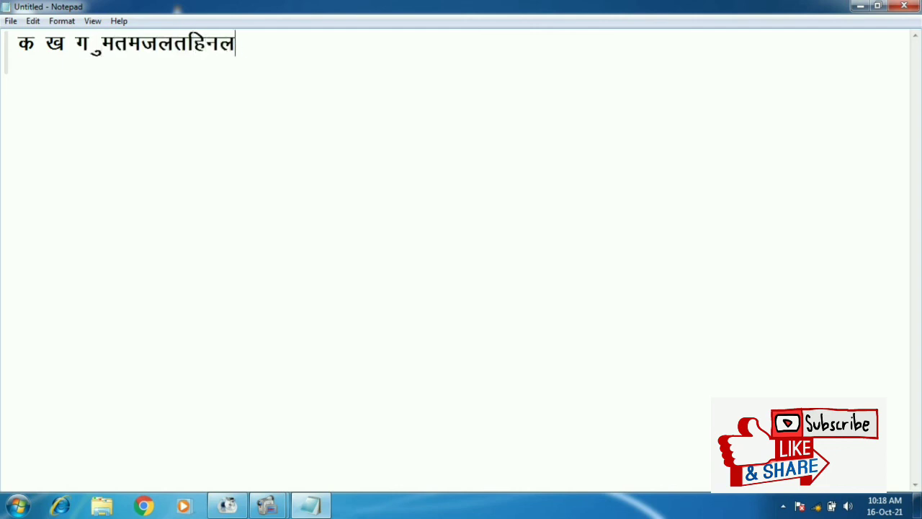
Add a run of random Hindi characters after क ख, and clear the whole document.
type("हिहि")
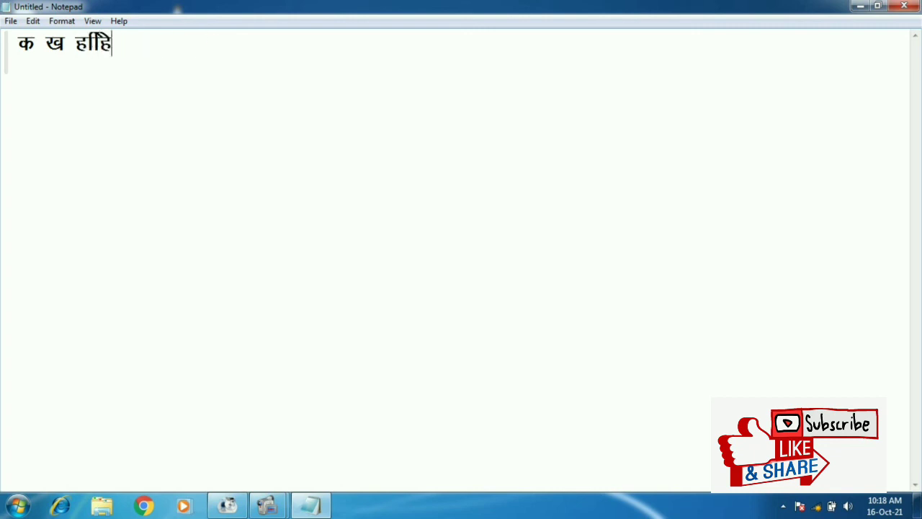
type("पीपीकेमतेजकबलअिलहहइपीइ")
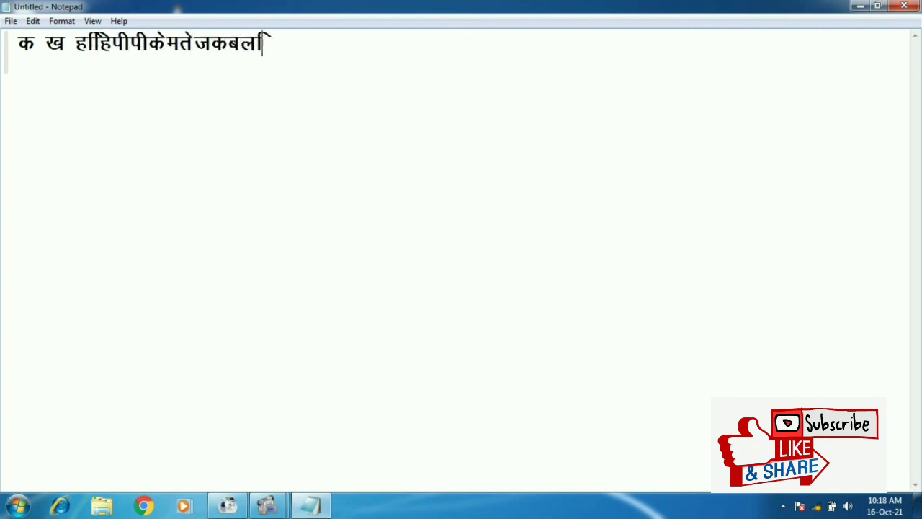
key("BackSpace")
key("BackSpace")
key("BackSpace")
key("BackSpace")
key("BackSpace")
key("BackSpace")
key("BackSpace")
key("BackSpace")
key("BackSpace")
key("BackSpace")
key("BackSpace")
key("BackSpace")
key("BackSpace")
key("BackSpace")
key("BackSpace")
key("BackSpace")
key("BackSpace")
key("BackSpace")
key("BackSpace")
key("BackSpace")
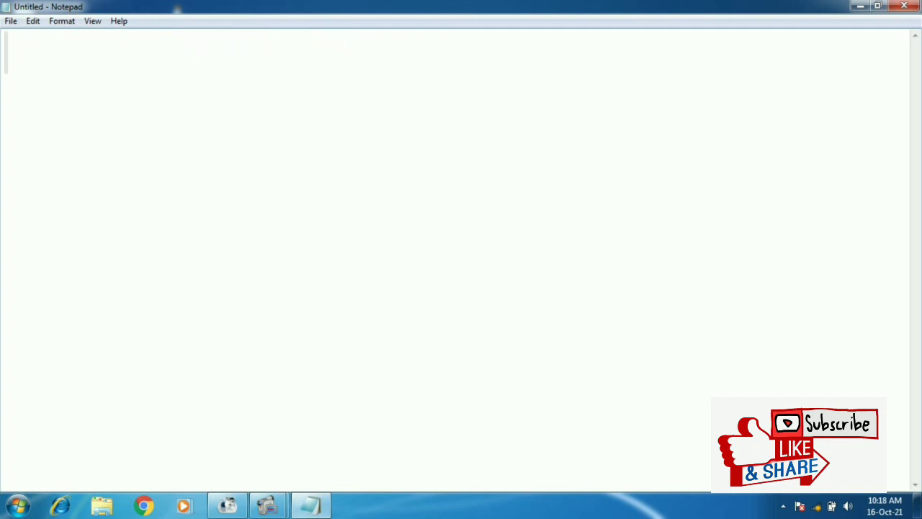
Set the document font to Arial and enter the sample text sfsdgdcgfchgvjgbjhbkbhhvghcfgxgxgchv.
left_click(69, 21)
left_click(75, 55)
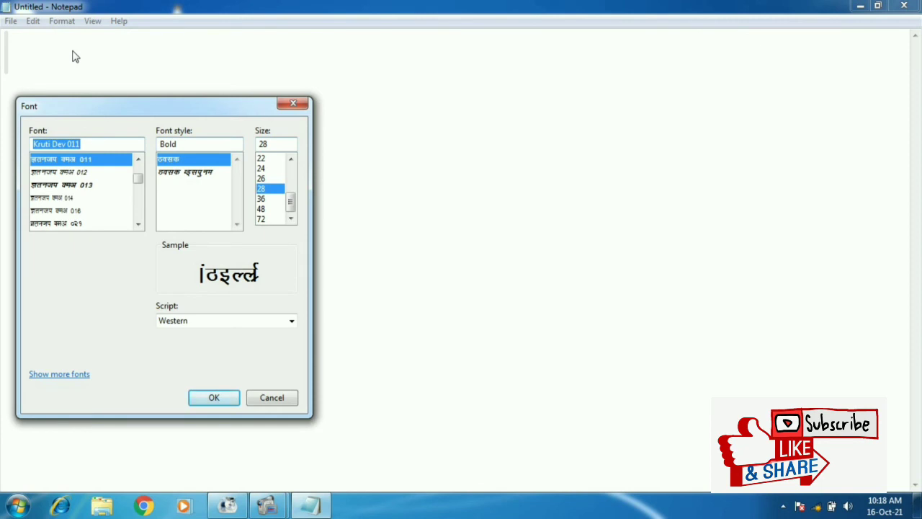
type("ar")
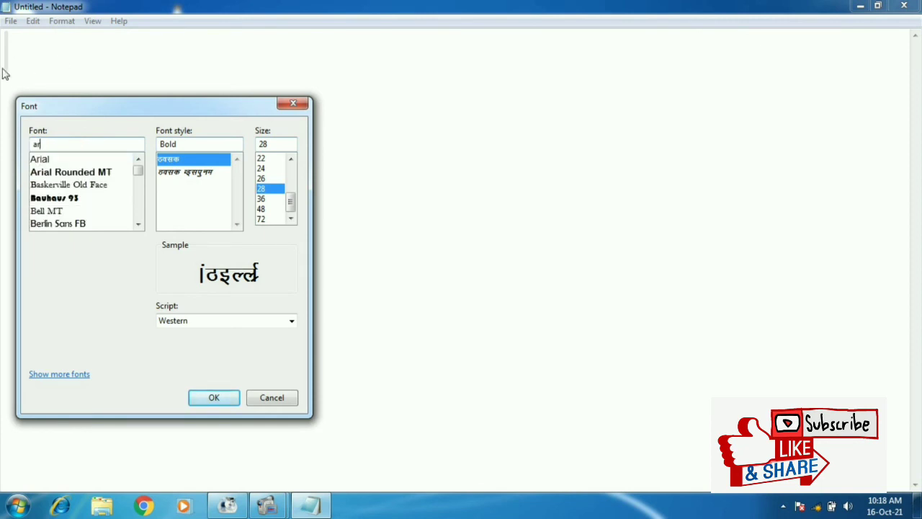
left_click(42, 160)
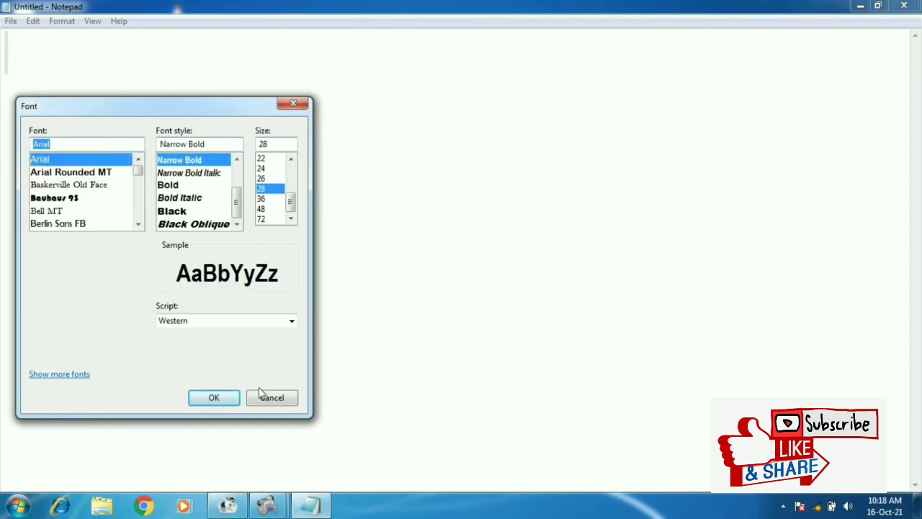
left_click(214, 397)
type("s")
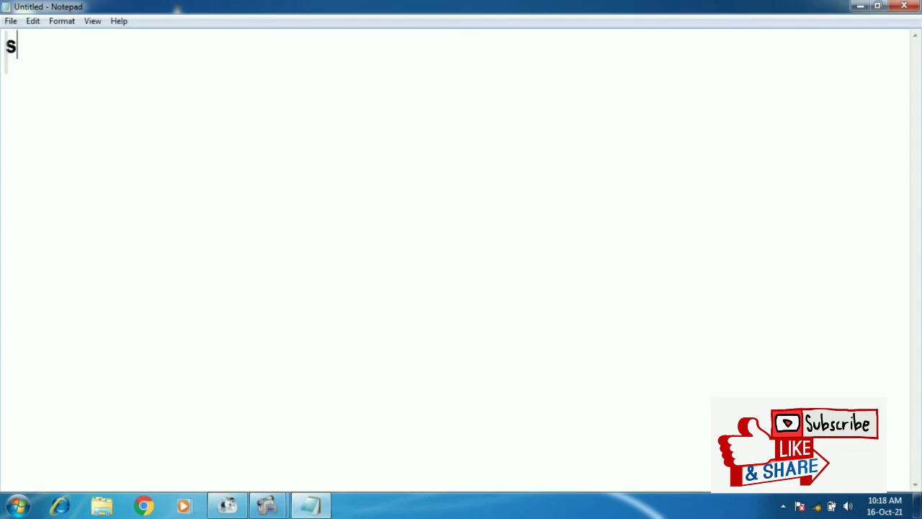
type("fsdgdcgfchgvjgbjhbkbhhvghcfgxgxgchv")
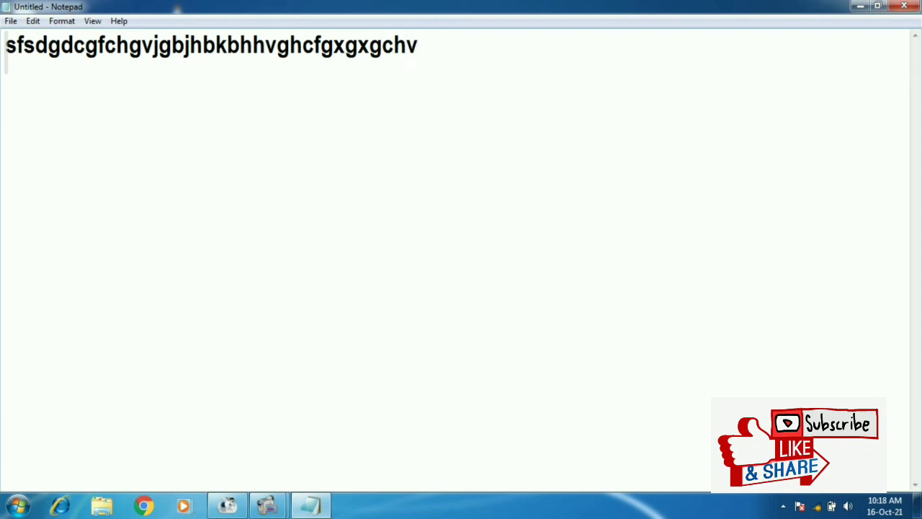
Enlarge the sample text by setting the font size to 48.
left_click(62, 21)
left_click(74, 51)
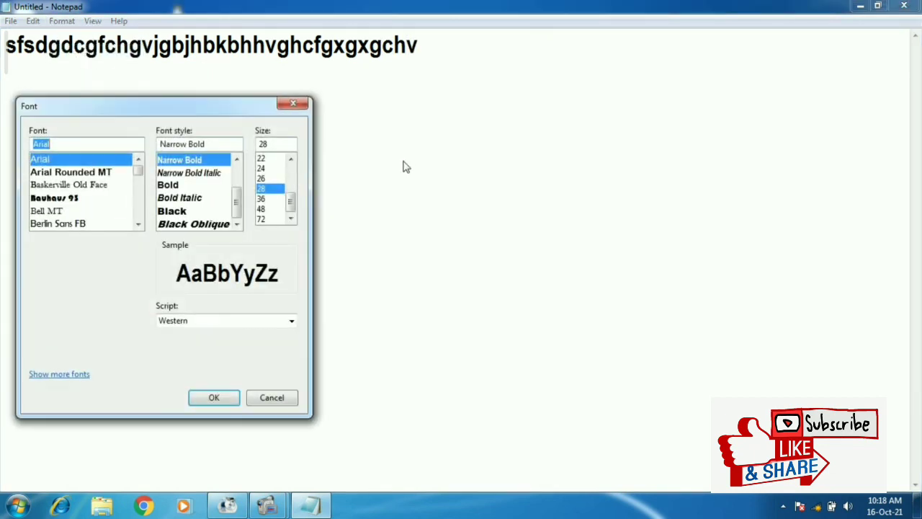
left_click(268, 209)
left_click(226, 398)
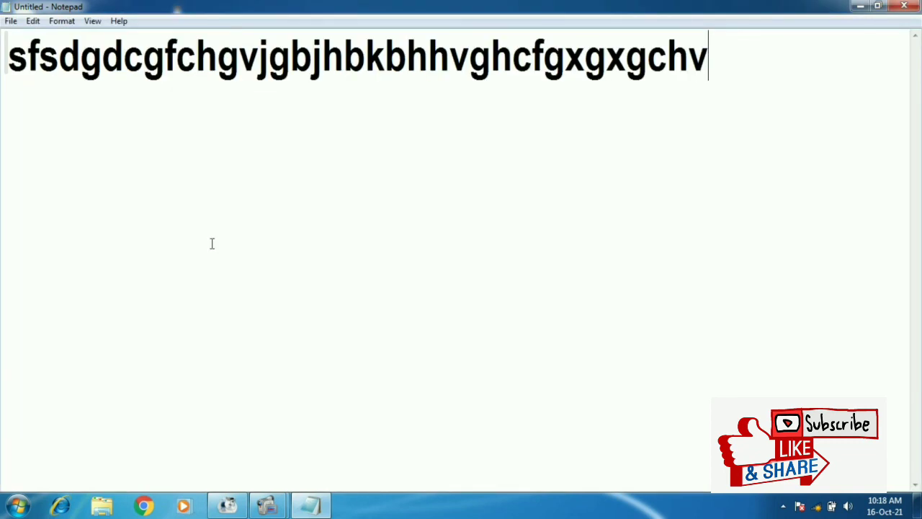
Reduce the sample text by setting the font size to 24.
left_click(62, 21)
left_click(75, 52)
left_click(267, 168)
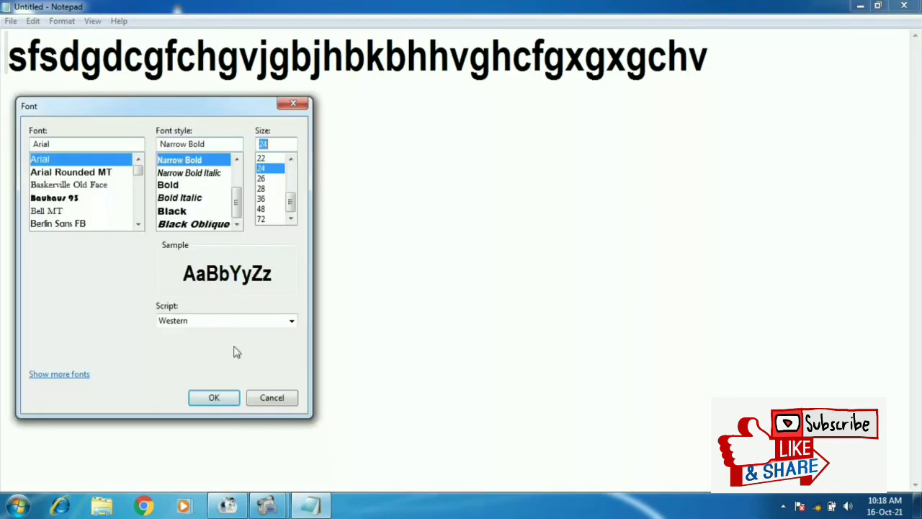
left_click(224, 399)
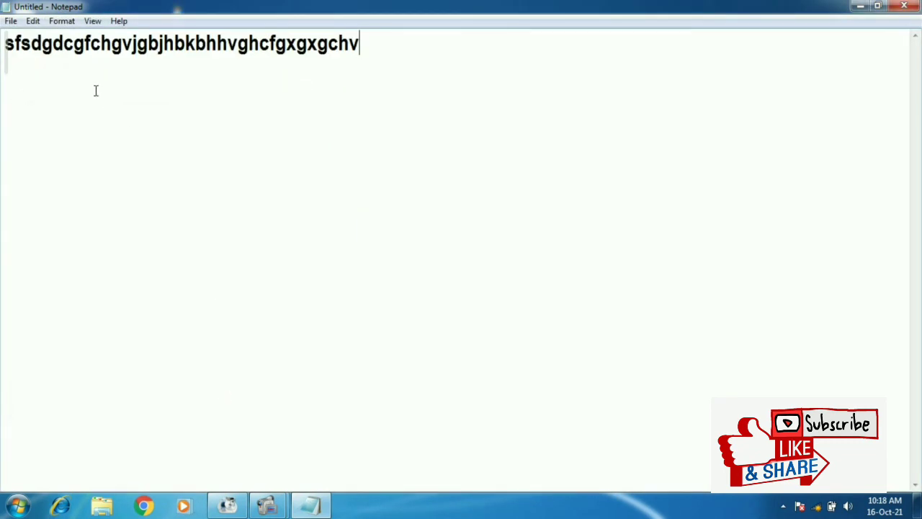
left_click(11, 21)
mouse_move(36, 23)
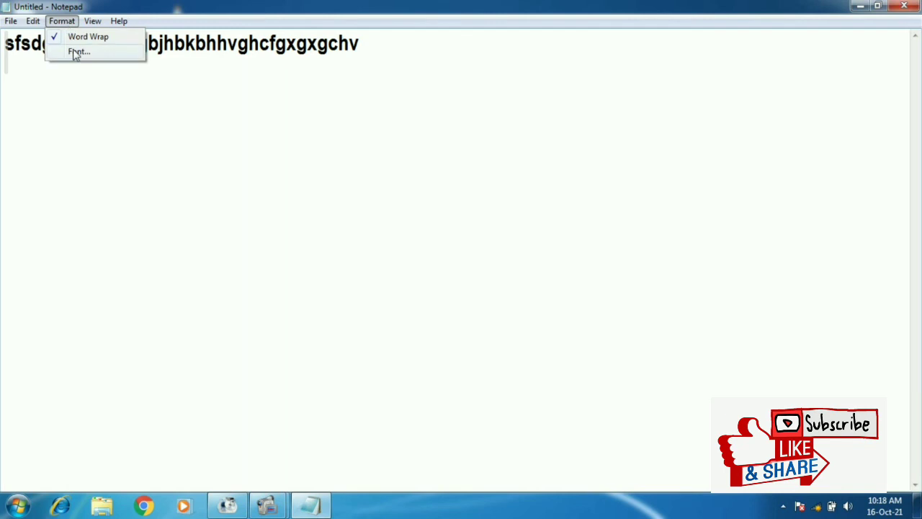
left_click(177, 101)
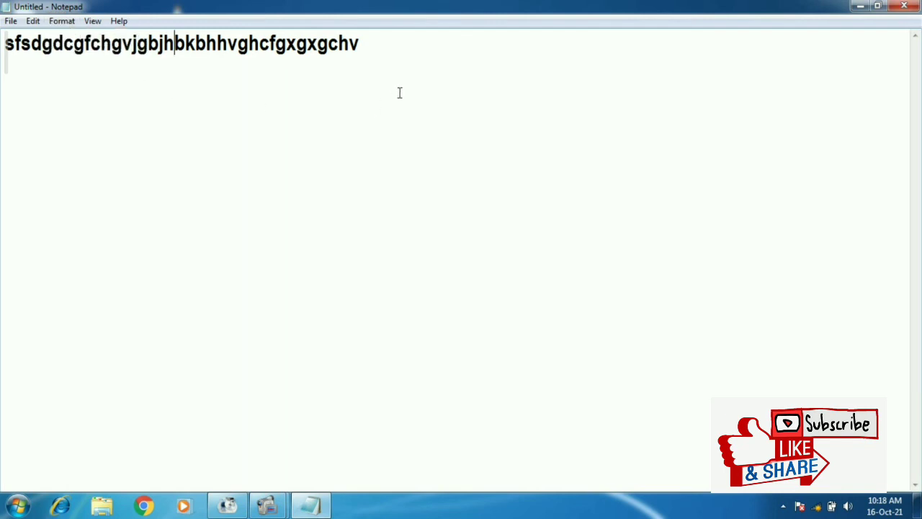